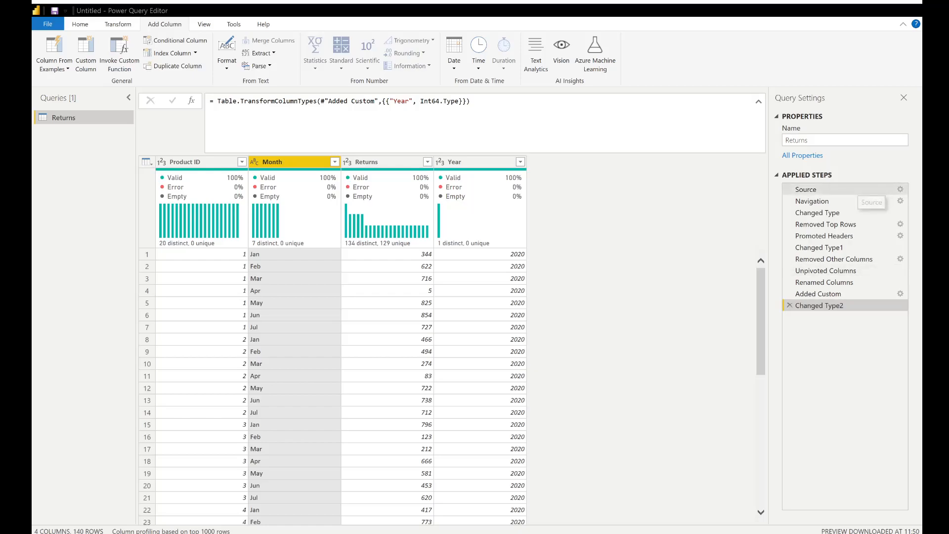
- Examine the table at the Changed Type step, including its first two rows and the cells from Column1 through Column9
click(834, 217)
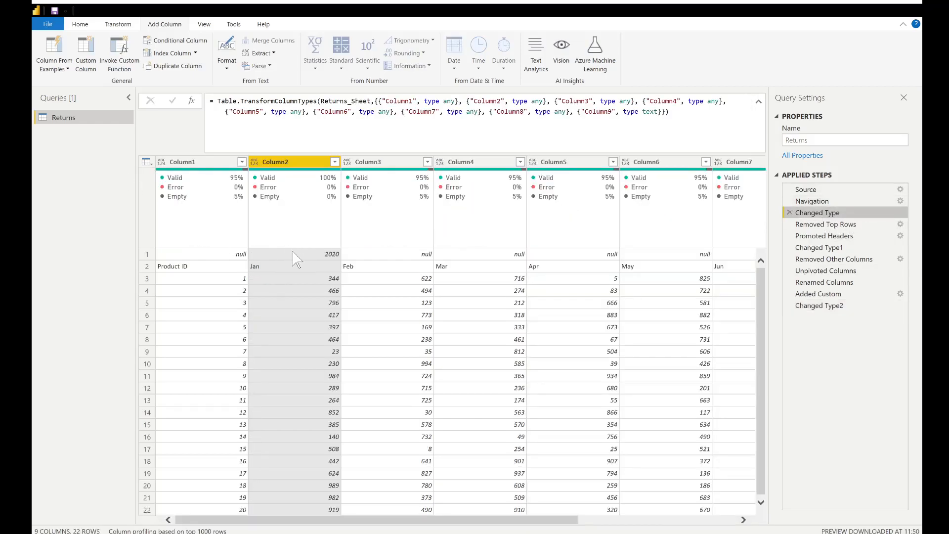
click(146, 255)
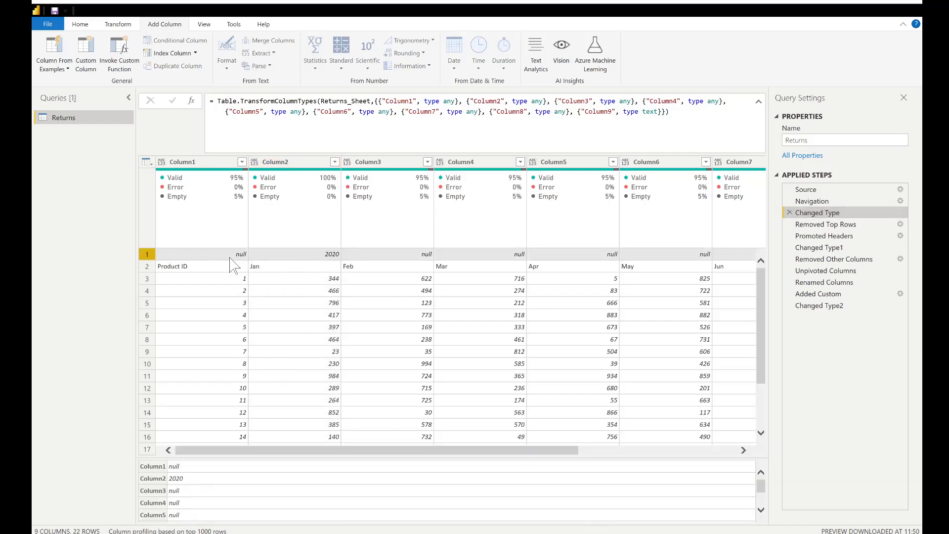
click(225, 303)
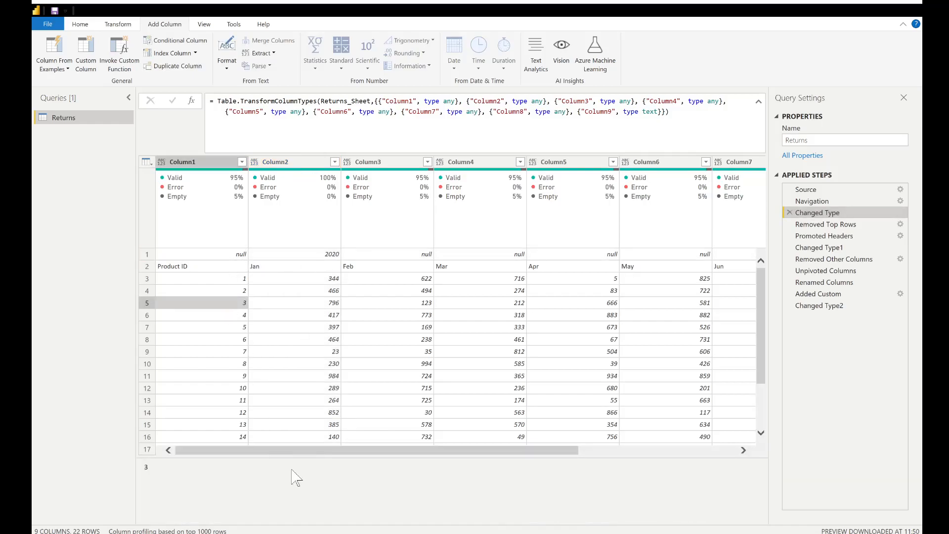
drag(283, 450, 298, 451)
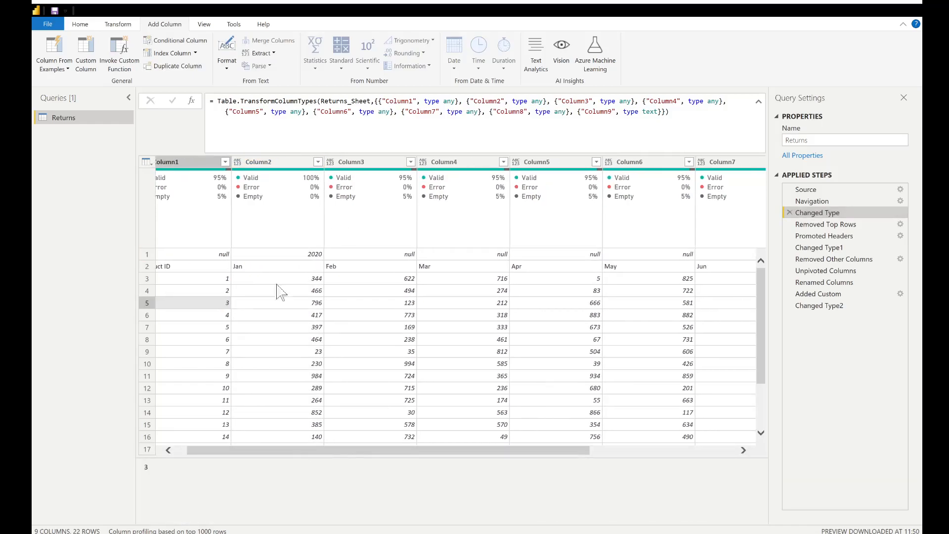
click(256, 265)
drag(296, 519, 444, 519)
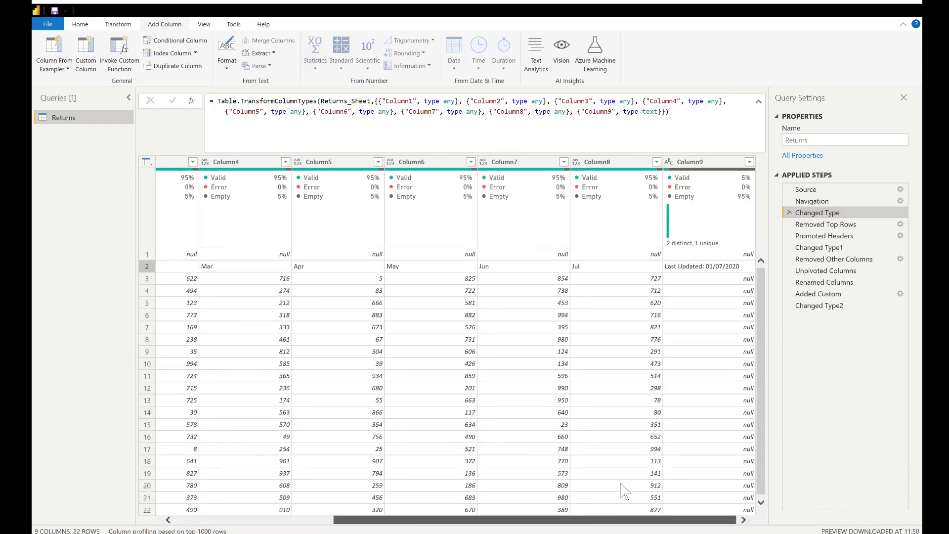
click(726, 271)
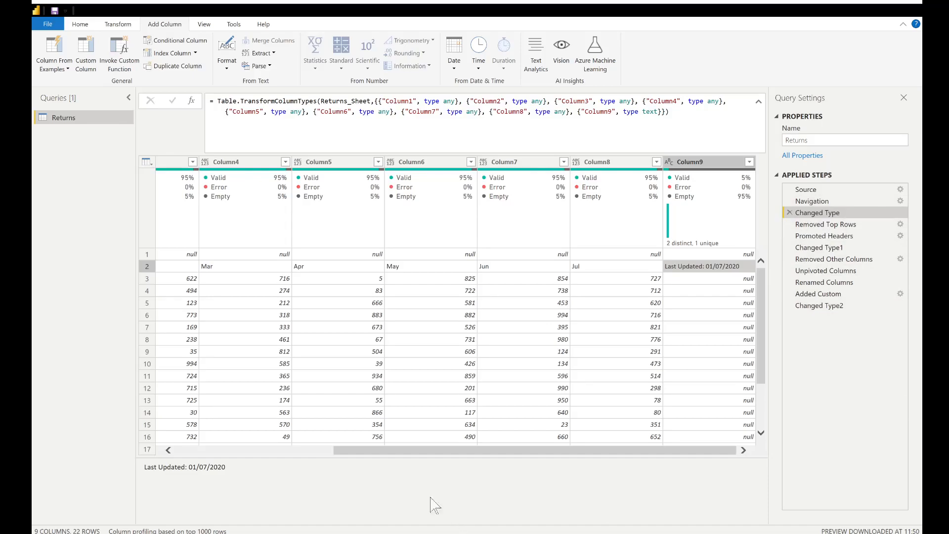
drag(387, 451, 133, 452)
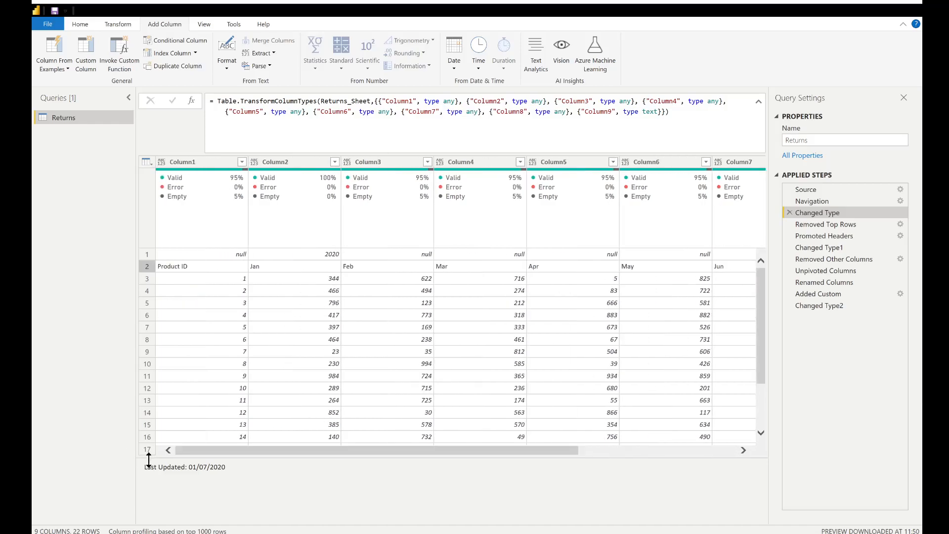
- Compare the Changed Type, Changed Type1 and Changed Type2 steps and examine the column references in the Changed Type1 formula
drag(803, 213, 804, 216)
click(818, 247)
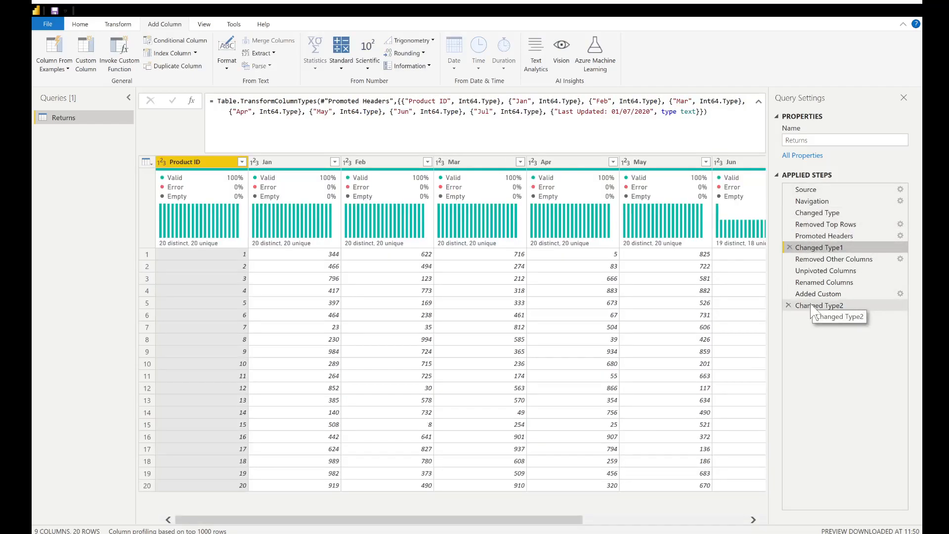
click(812, 307)
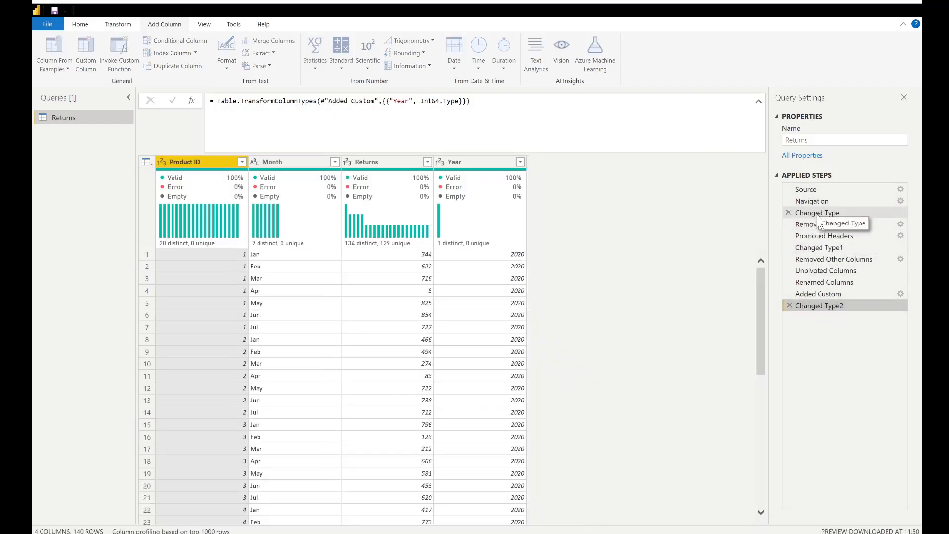
click(816, 214)
click(816, 247)
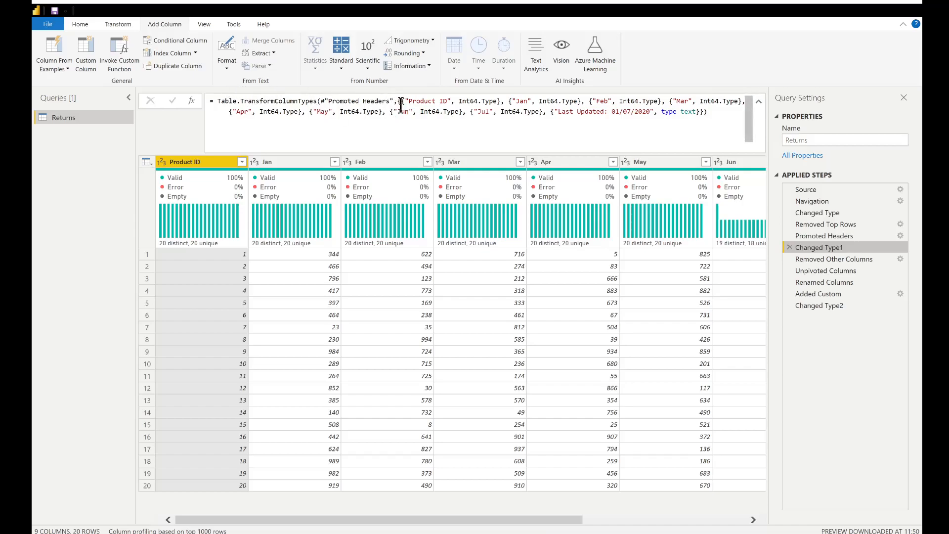
drag(401, 106, 503, 105)
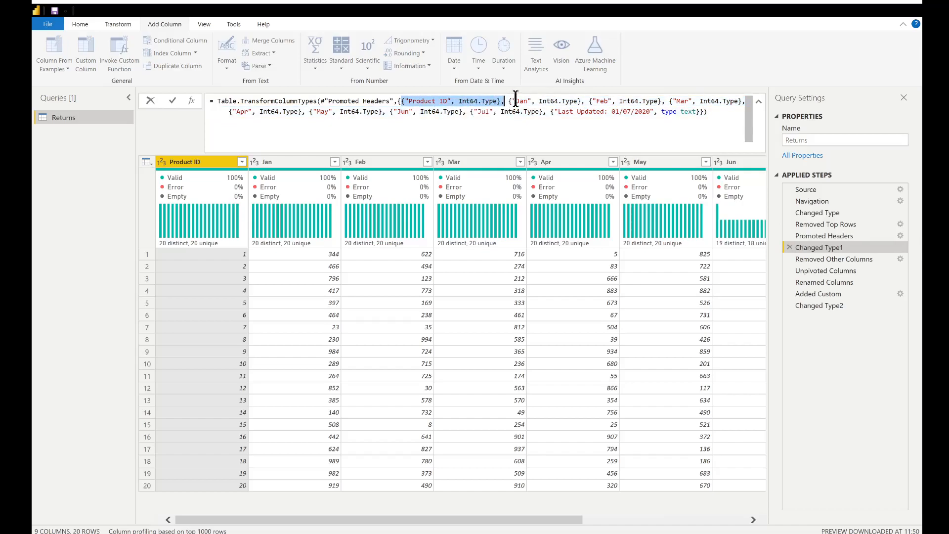
drag(505, 102, 582, 101)
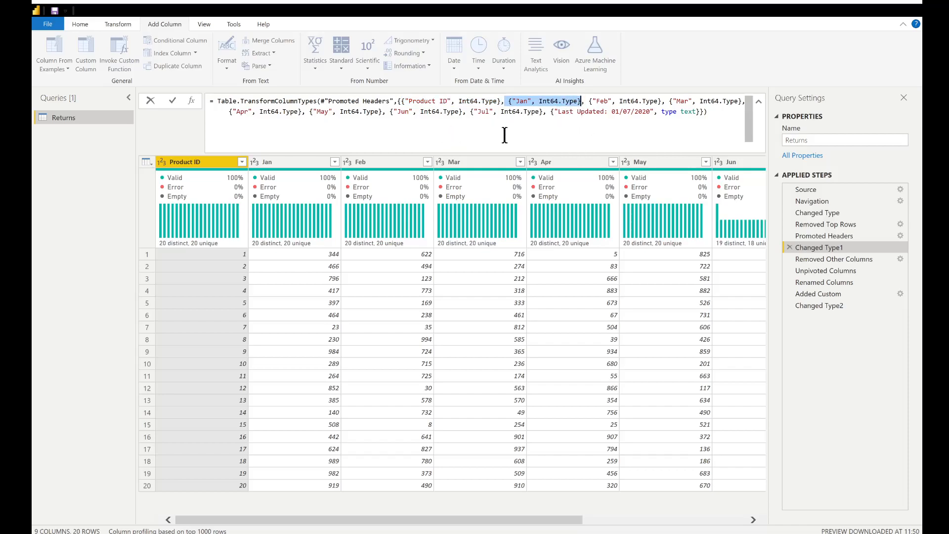
click(443, 163)
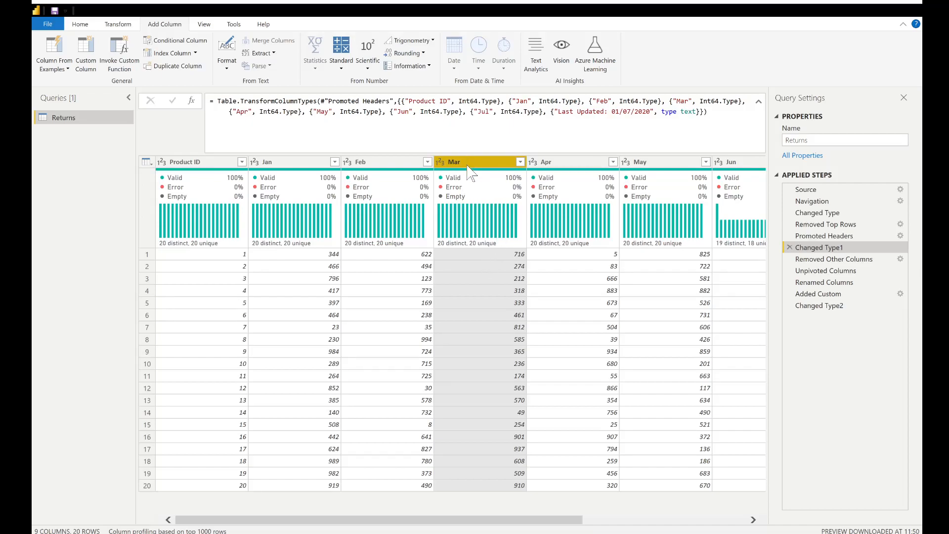
click(469, 139)
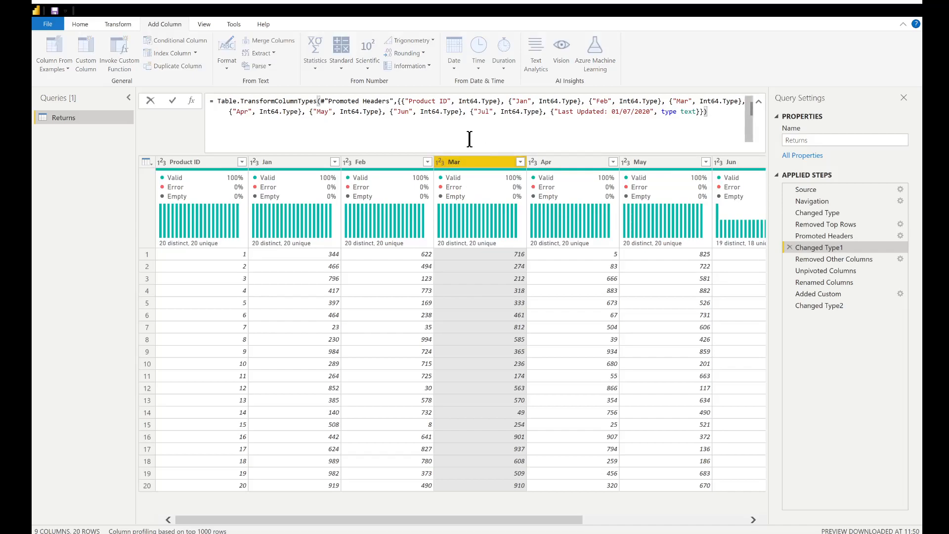
drag(716, 113, 184, 88)
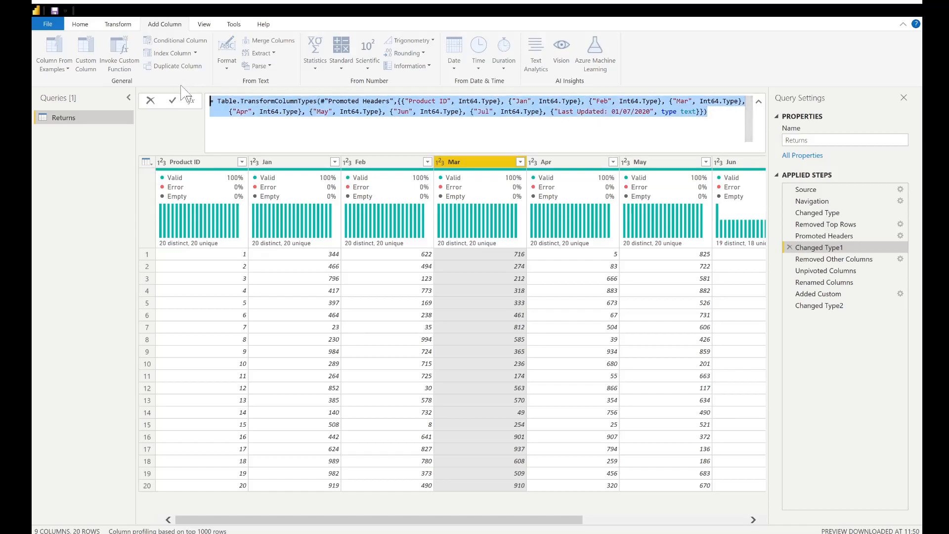
- Delete the Changed Type, Changed Type1 and Changed Type2 steps from the Returns query
click(831, 213)
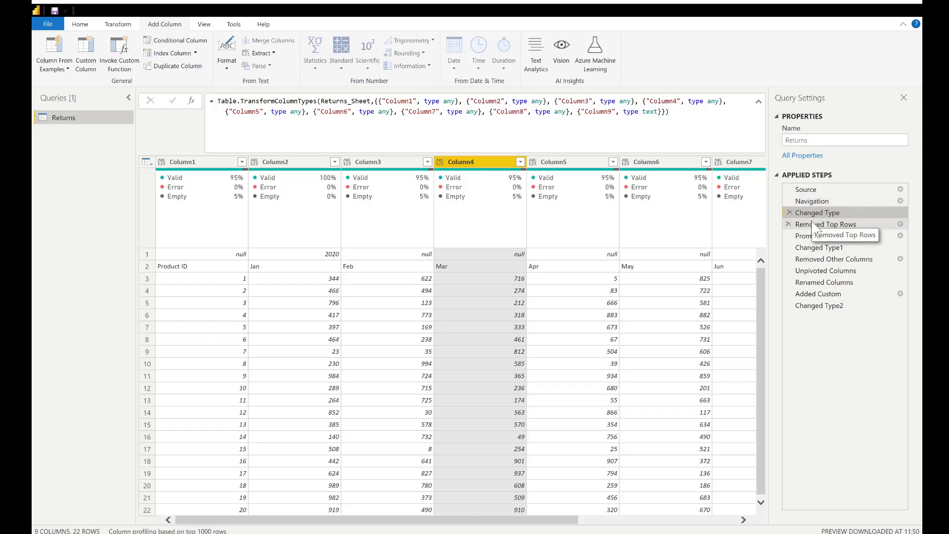
click(824, 249)
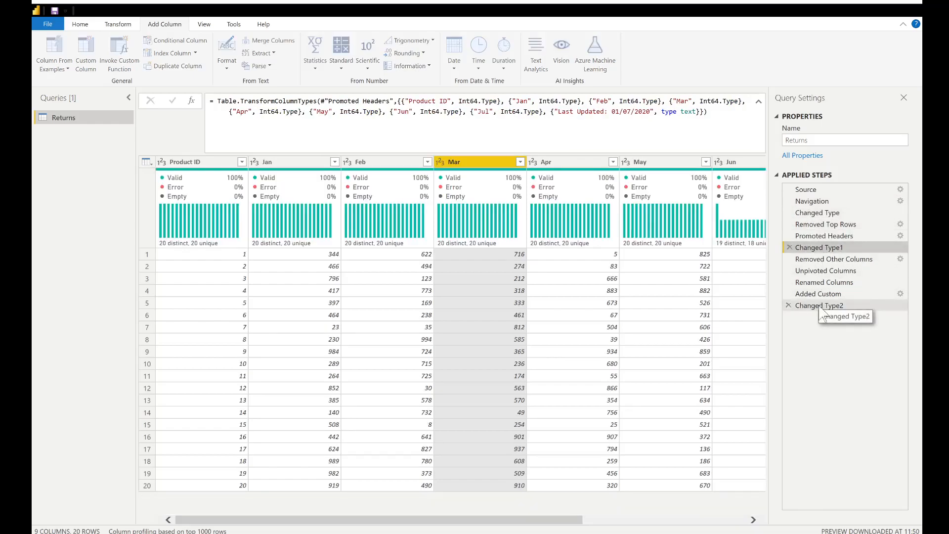
click(820, 307)
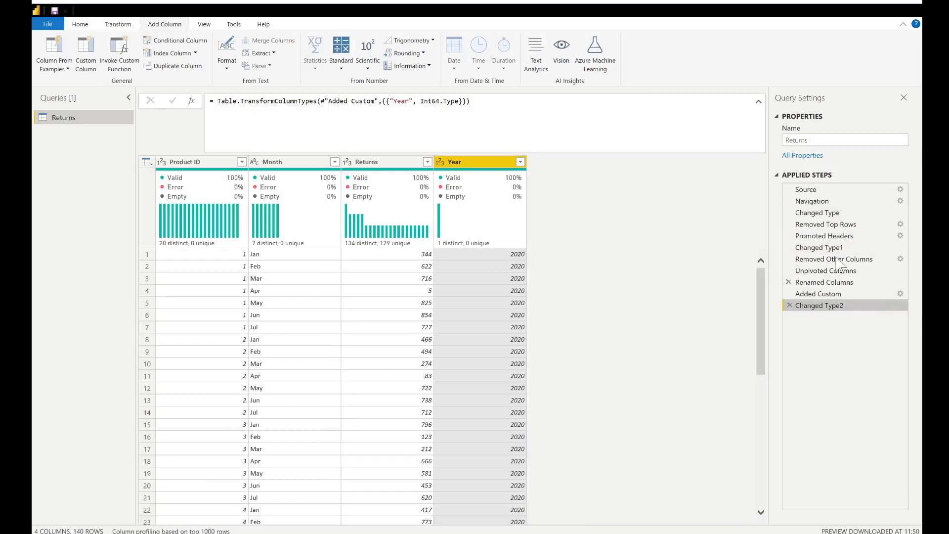
click(836, 225)
click(833, 215)
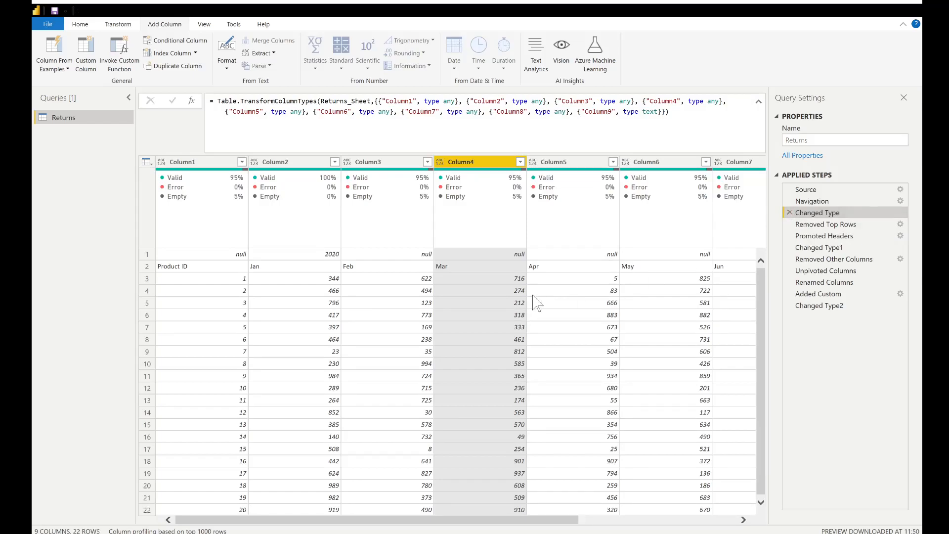
click(790, 213)
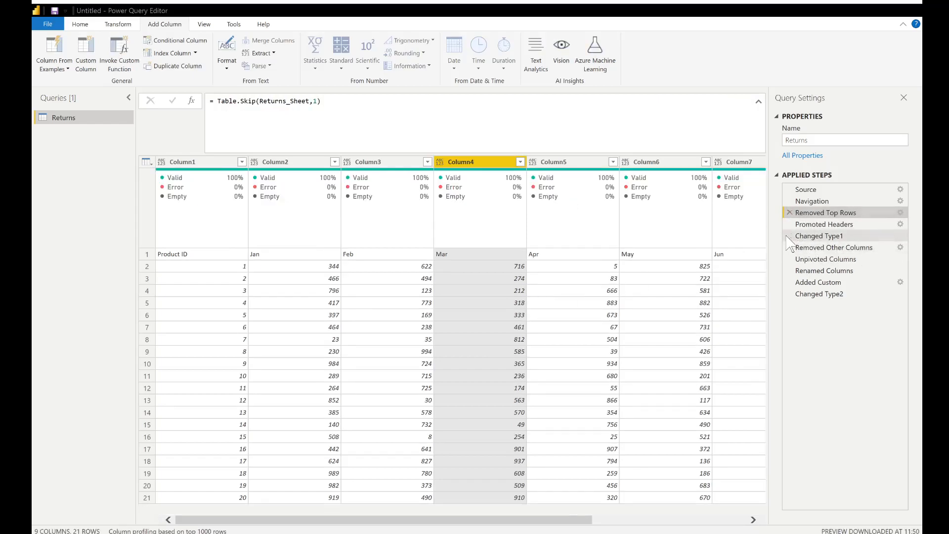
click(523, 300)
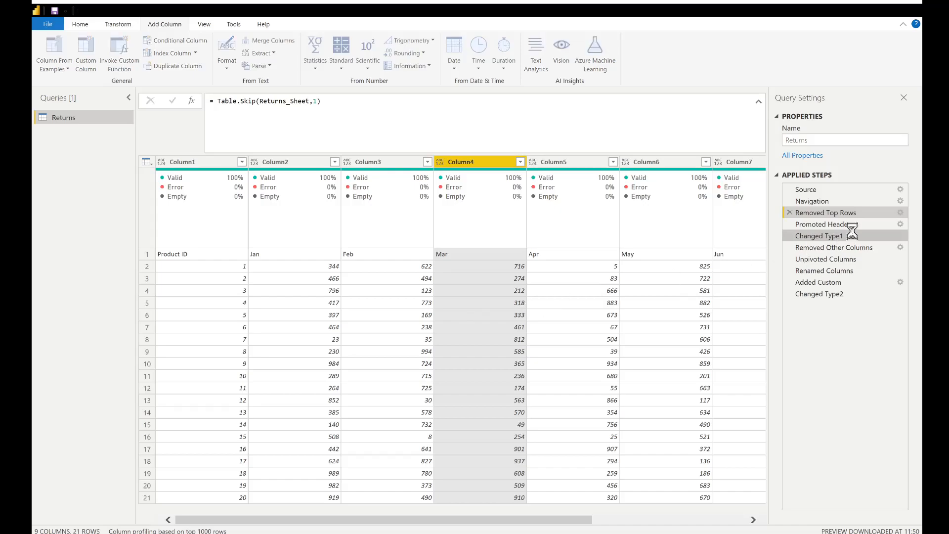
click(823, 285)
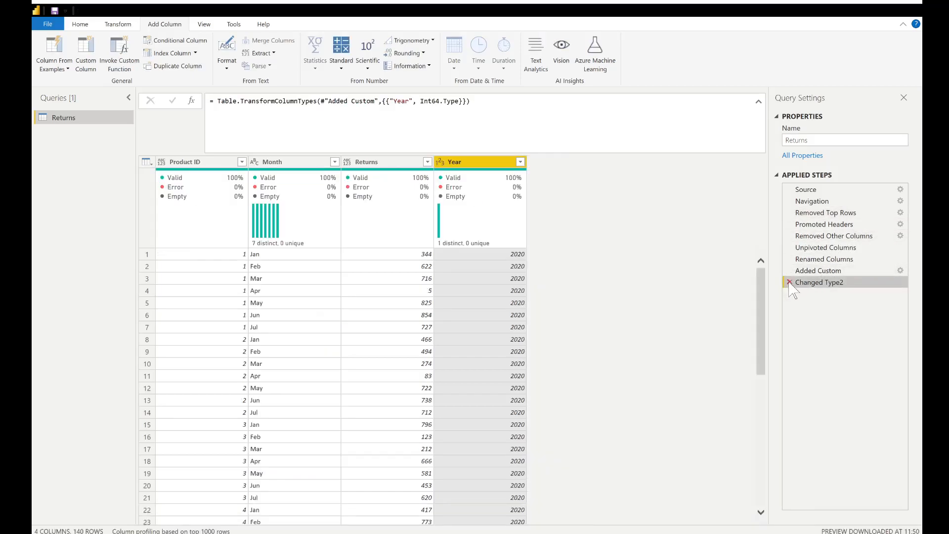
click(790, 283)
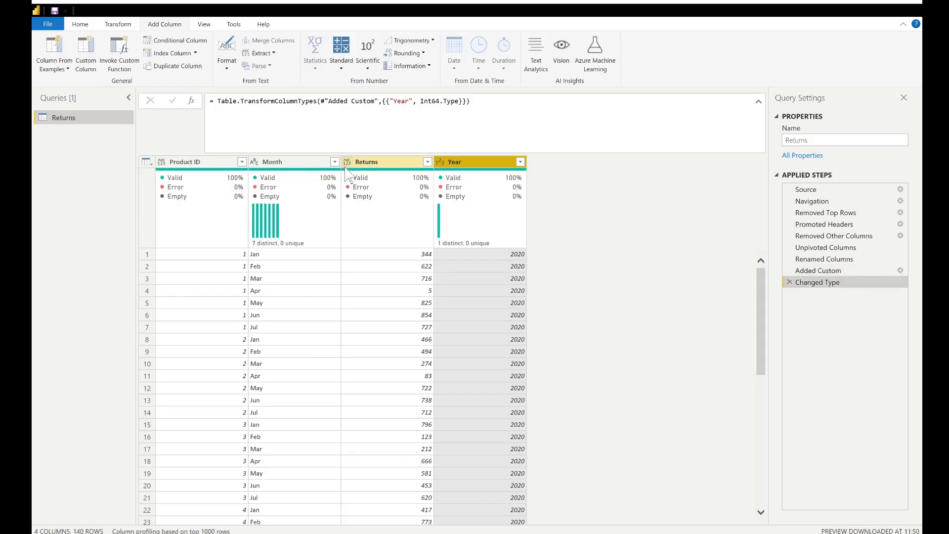
- Set the Year, Returns and Product ID columns to whole number, and remove that type-change step from the query
click(348, 164)
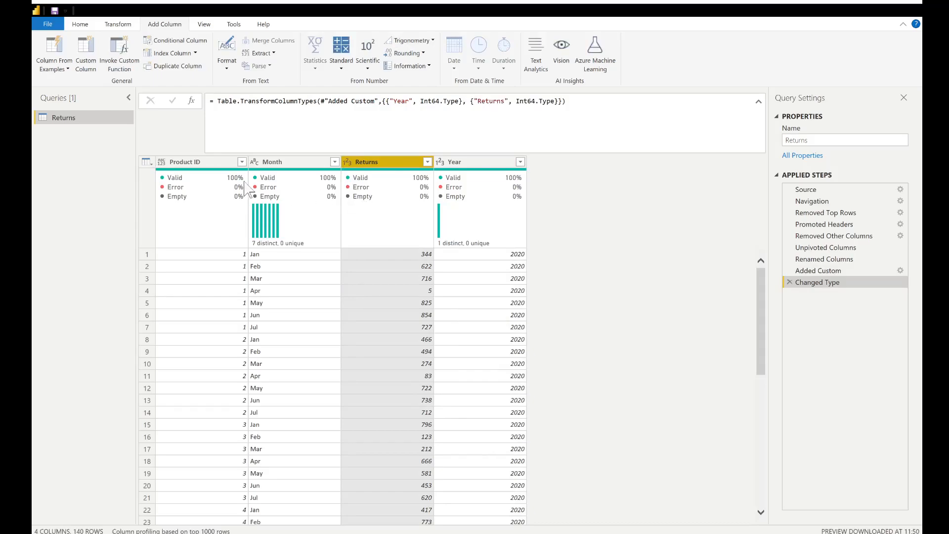
click(157, 161)
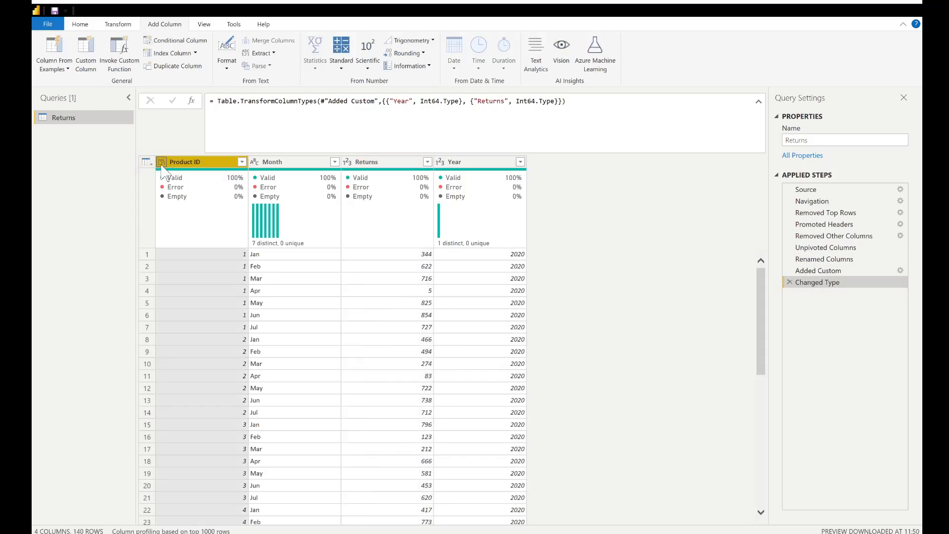
click(257, 163)
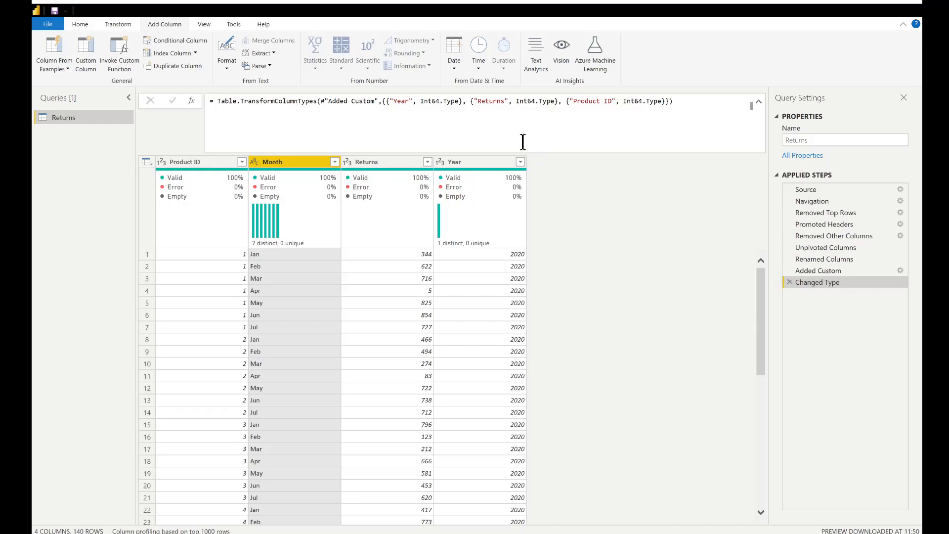
click(684, 101)
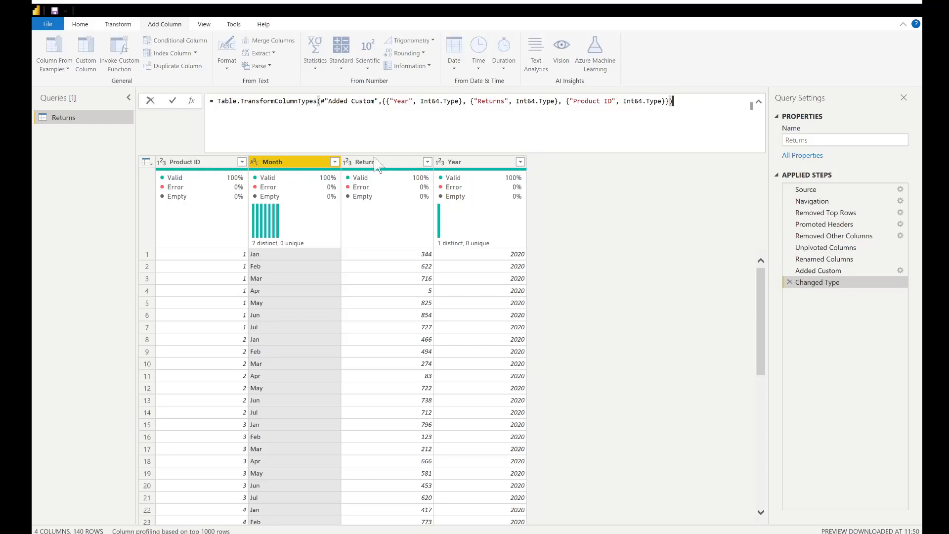
click(675, 199)
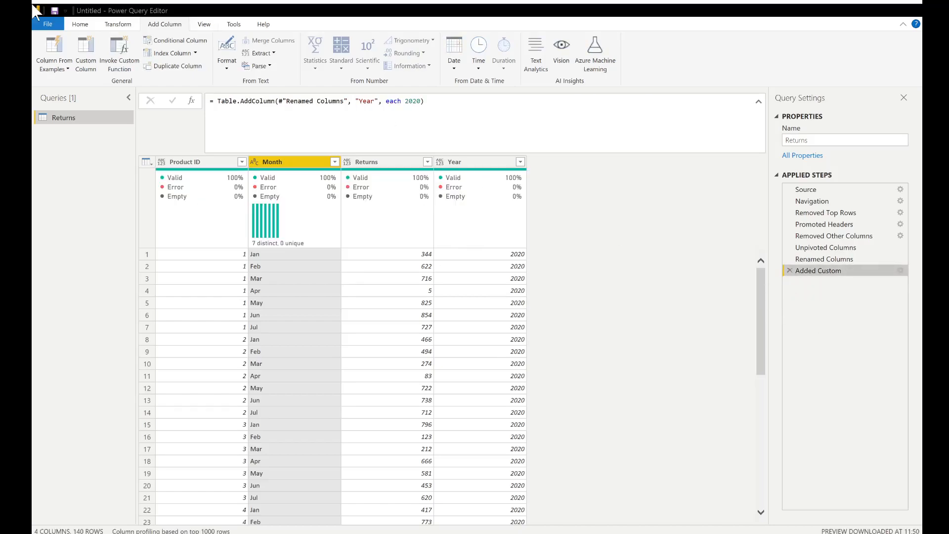
- Detect the data type of the Month column alone, and delete the resulting type-change step
click(118, 25)
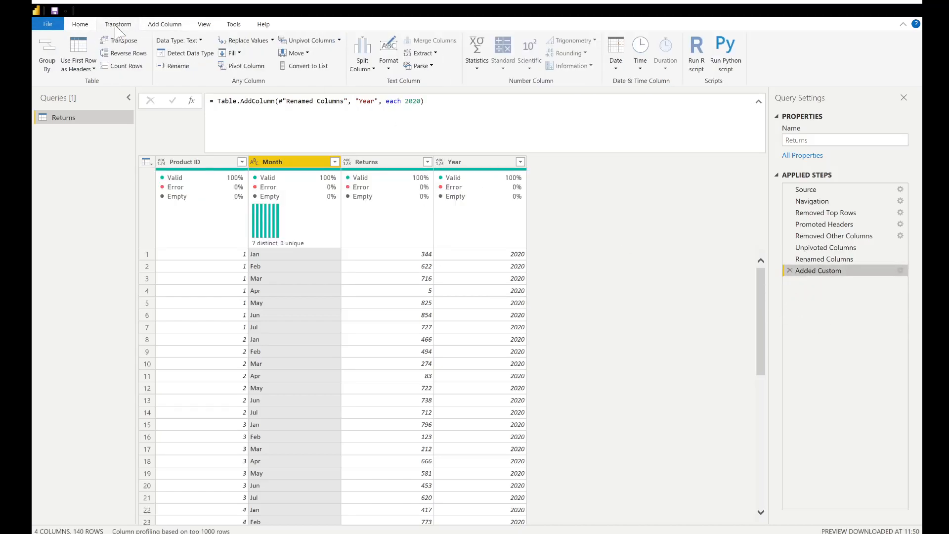
click(178, 54)
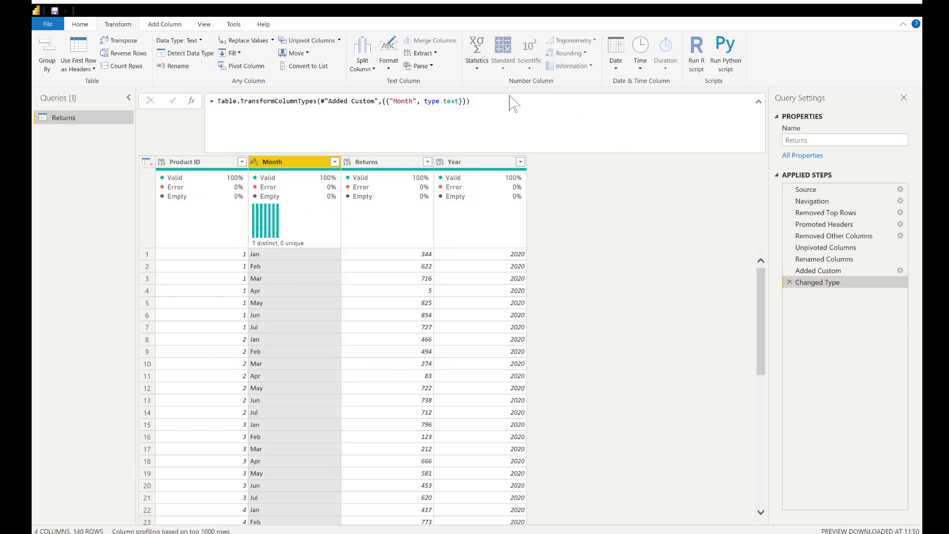
click(473, 165)
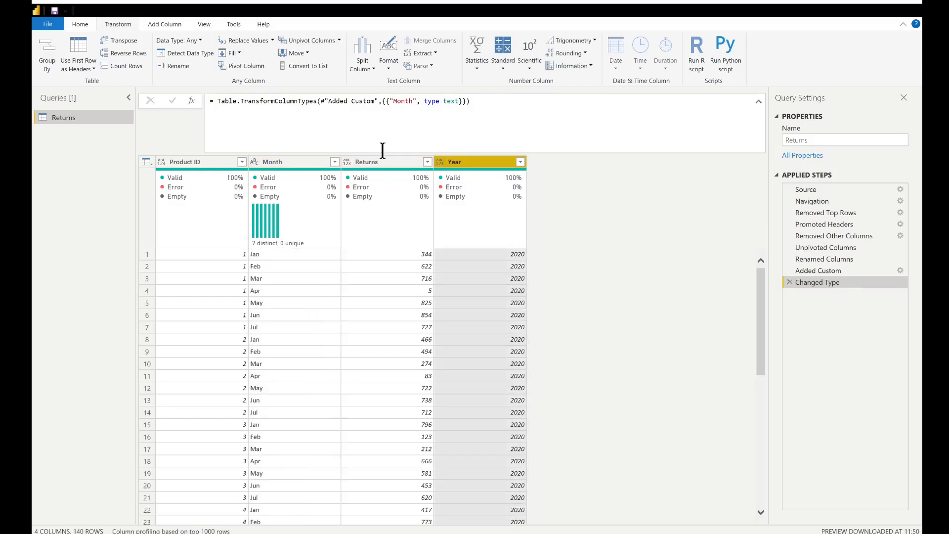
drag(318, 106, 484, 106)
click(483, 106)
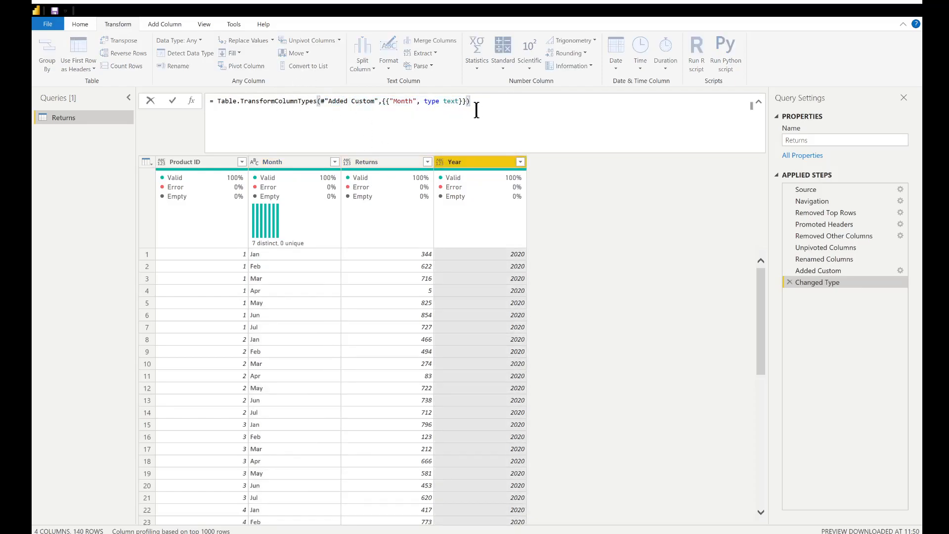
shift+click(255, 105)
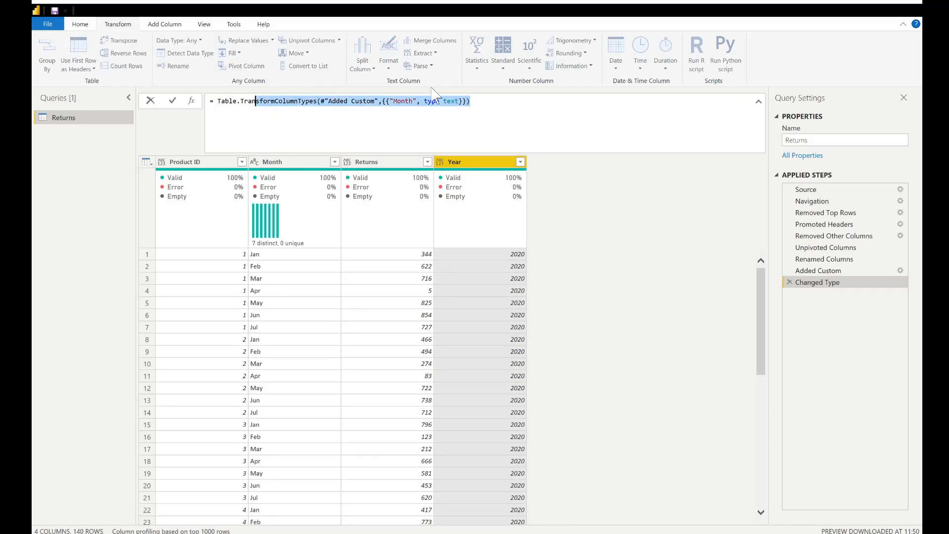
click(440, 166)
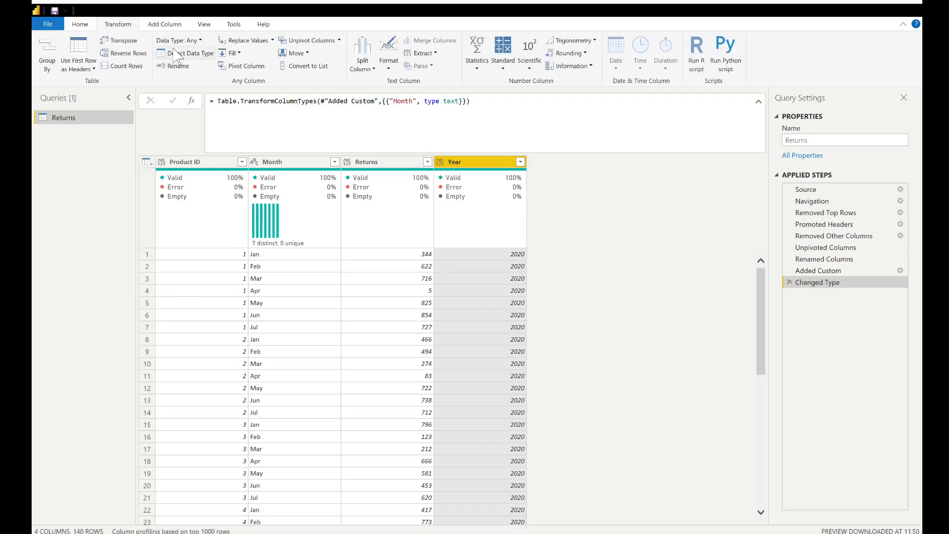
click(791, 282)
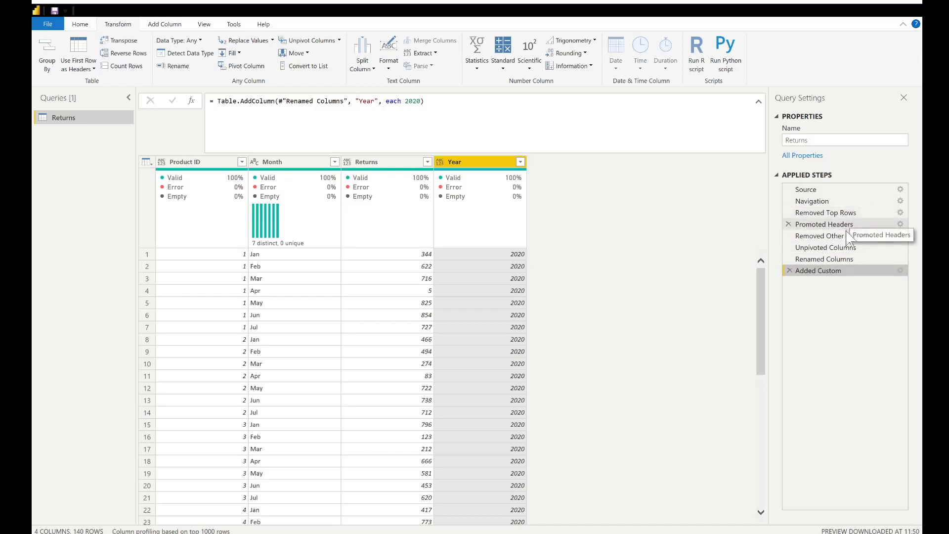
- Compare the Unpivoted Columns and Renamed Columns steps, examining how the Attribute and Value columns are renamed
click(832, 260)
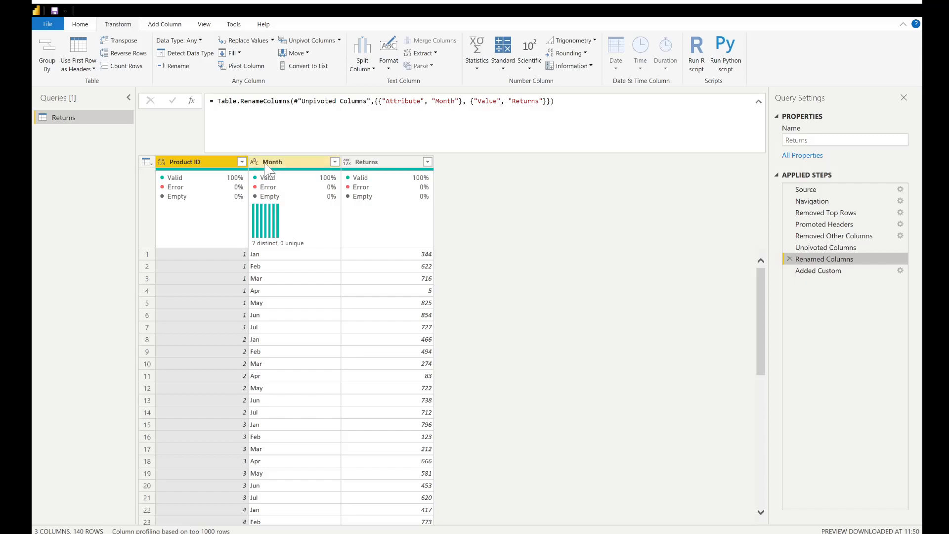
click(832, 247)
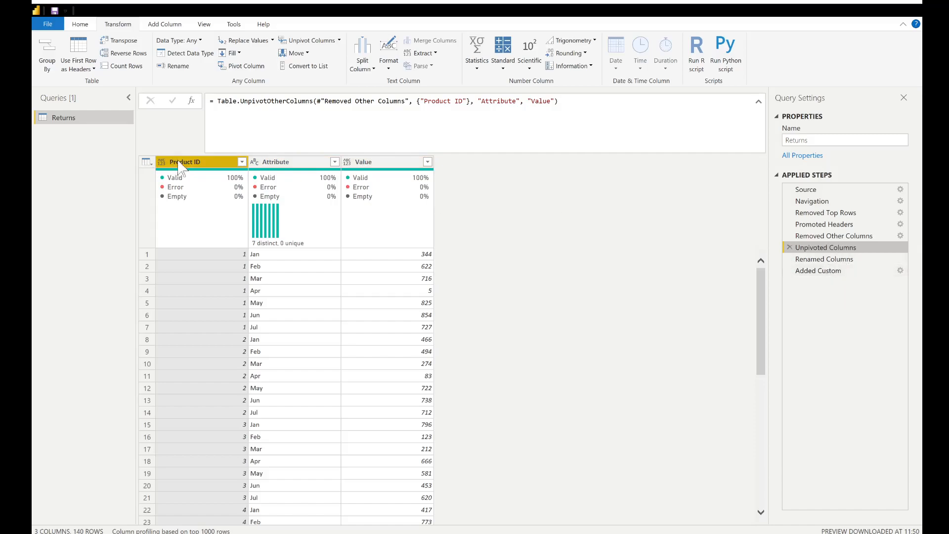
double_click(271, 163)
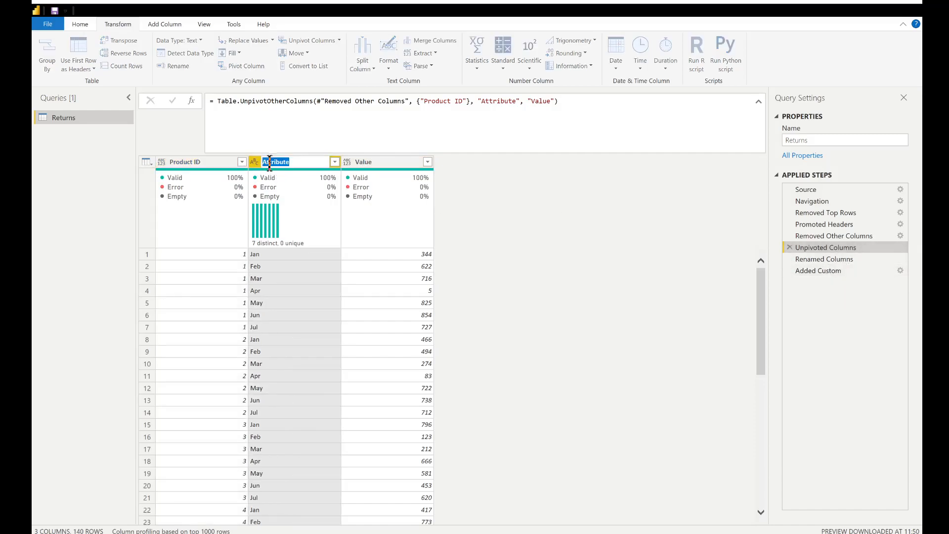
click(818, 261)
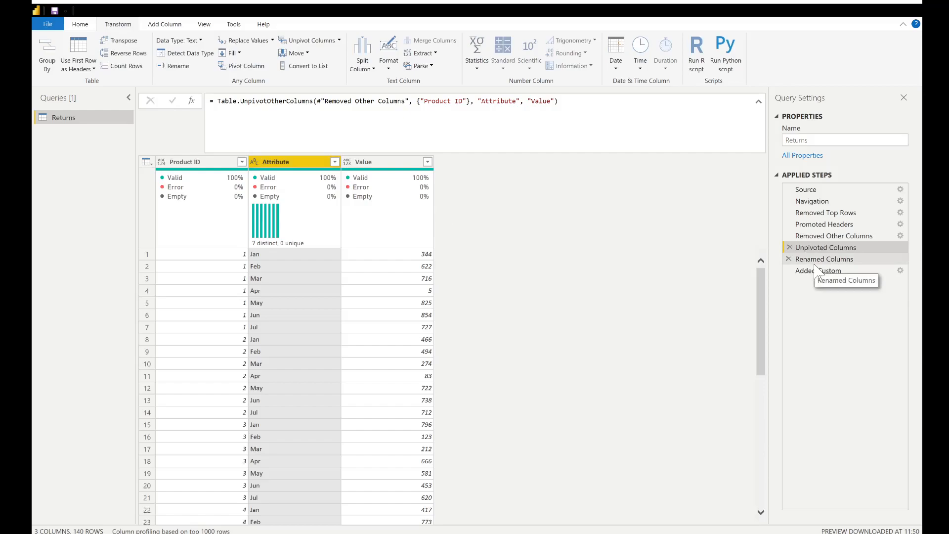
click(816, 263)
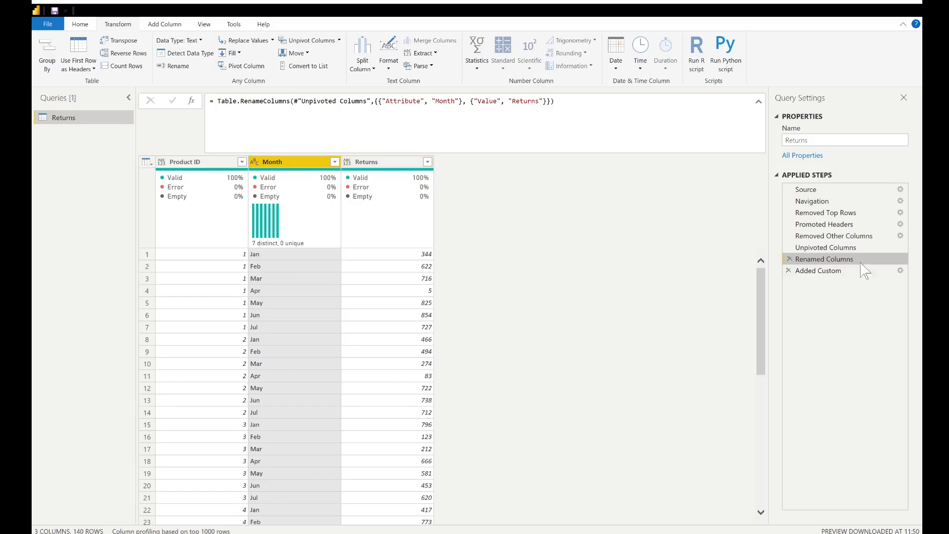
click(844, 249)
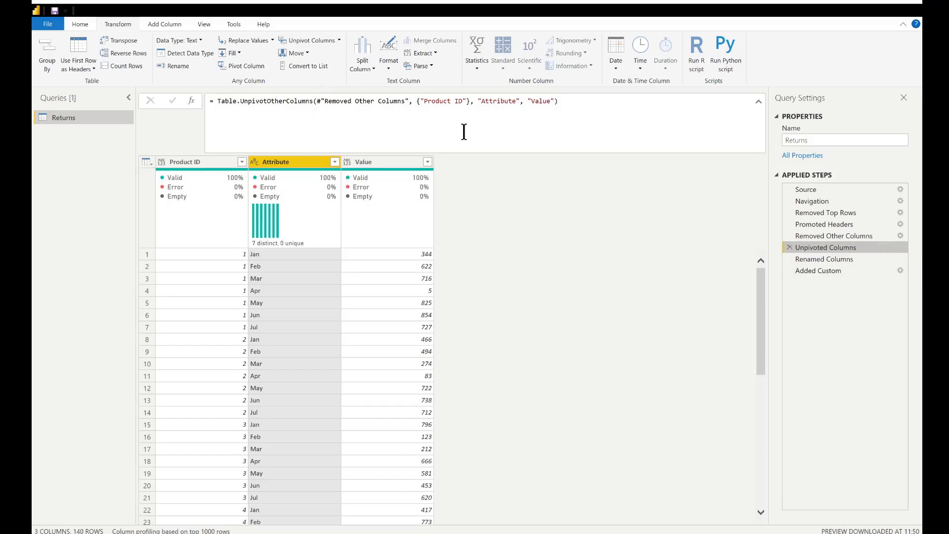
- Hide the formula bar and show it again
click(204, 26)
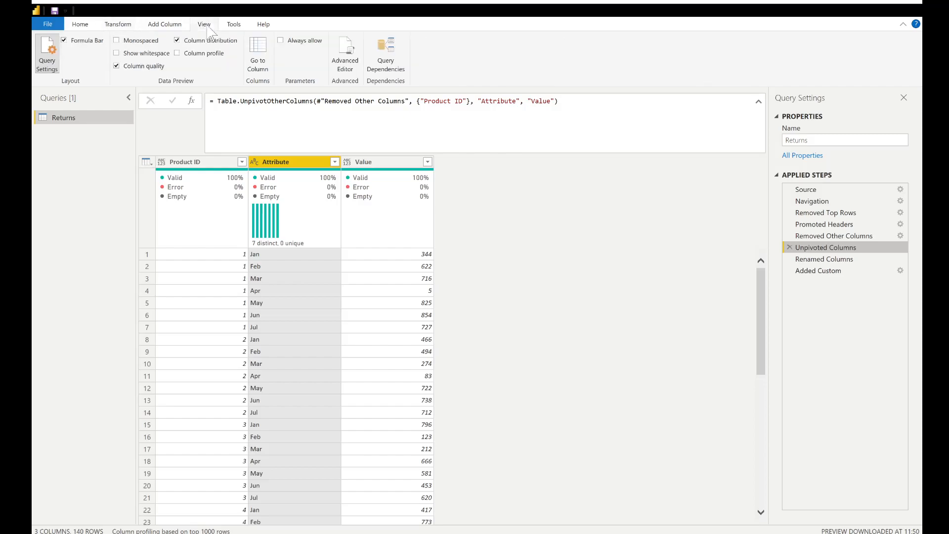
click(64, 40)
click(64, 41)
click(87, 27)
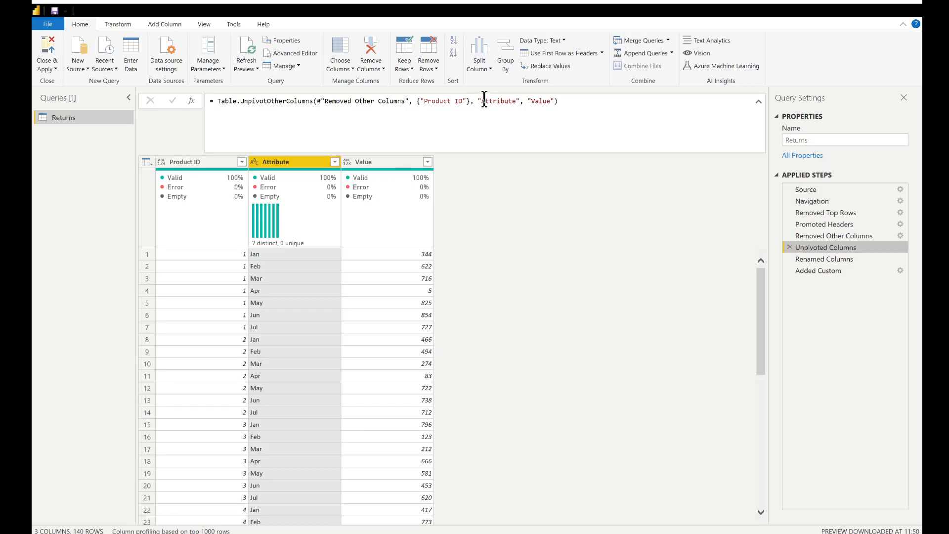
- Replace the Attribute column name with Month in the formula of the Unpivoted Columns step
double_click(503, 101)
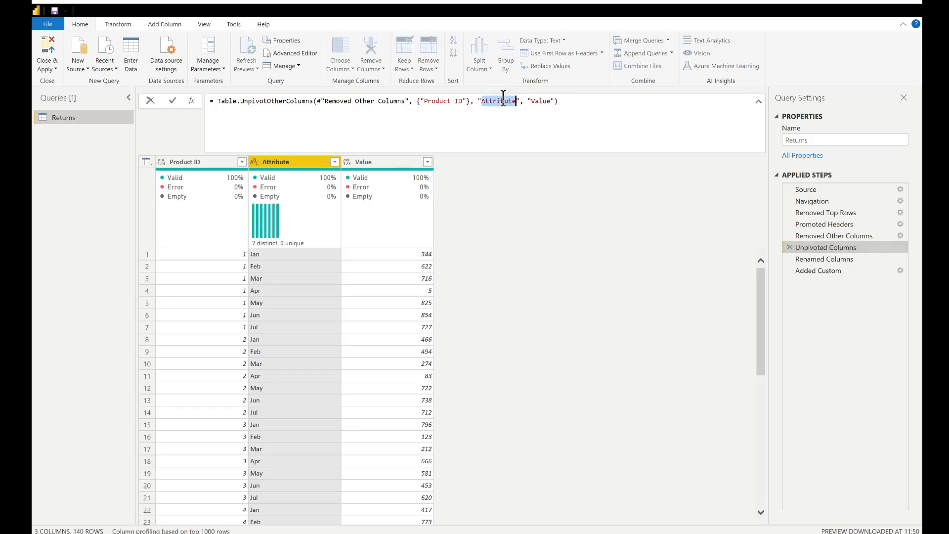
click(544, 103)
double_click(542, 103)
click(492, 102)
double_click(494, 102)
text(Month)
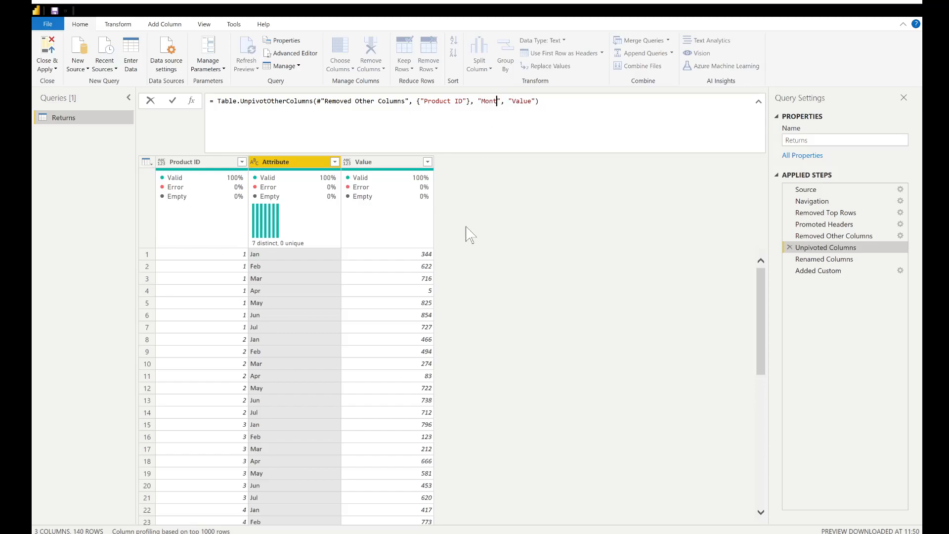
key(Return)
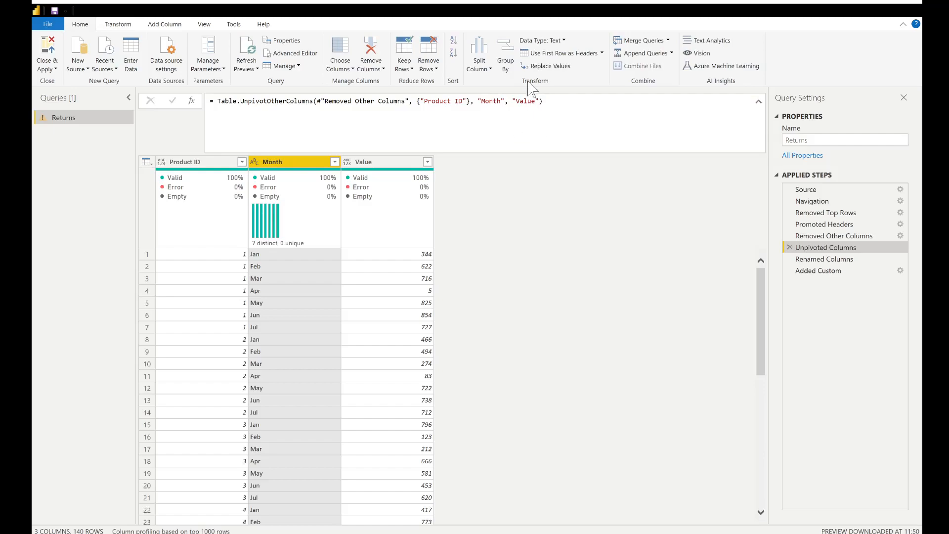
- Replace the Value column name with Returns in the Unpivoted Columns formula, and delete the redundant Renamed Columns step
click(528, 102)
double_click(528, 102)
text(R)
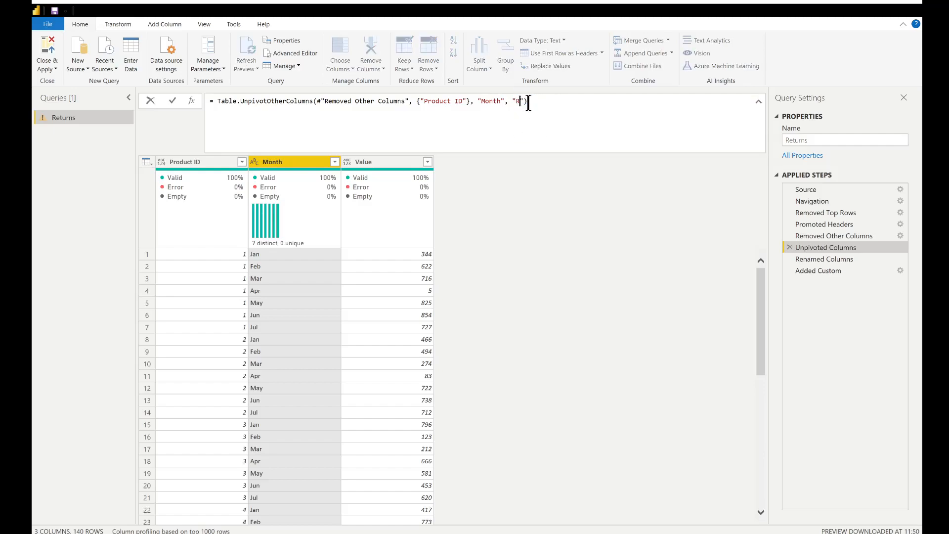
text(eturns)
key(Return)
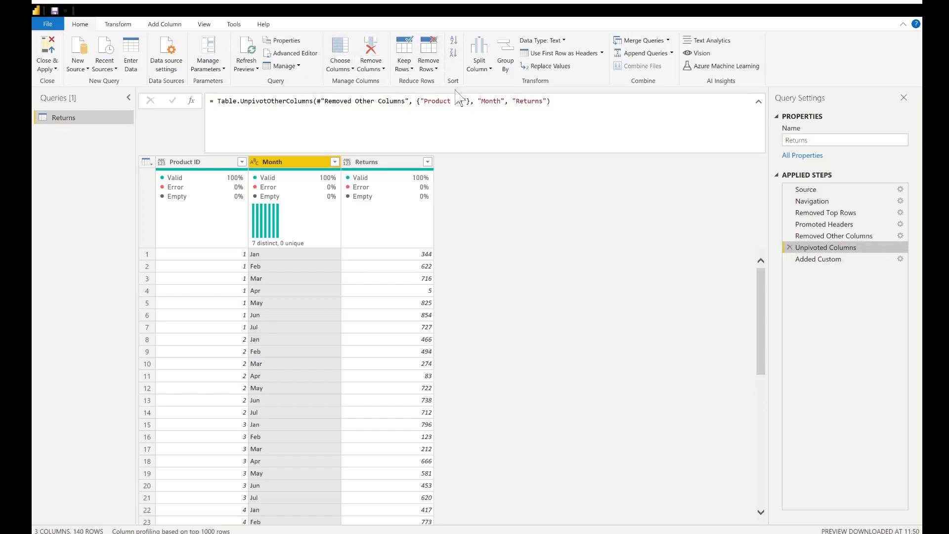
click(478, 108)
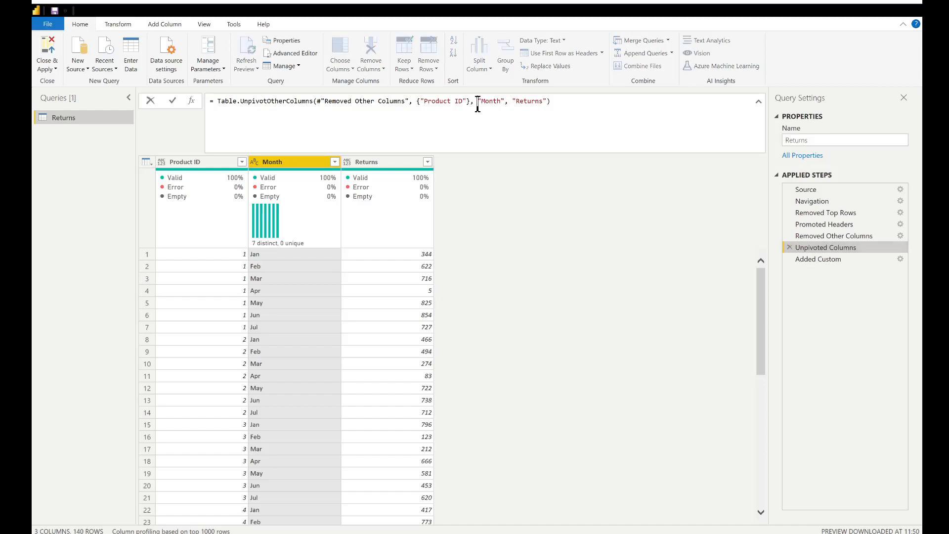
double_click(536, 101)
click(525, 268)
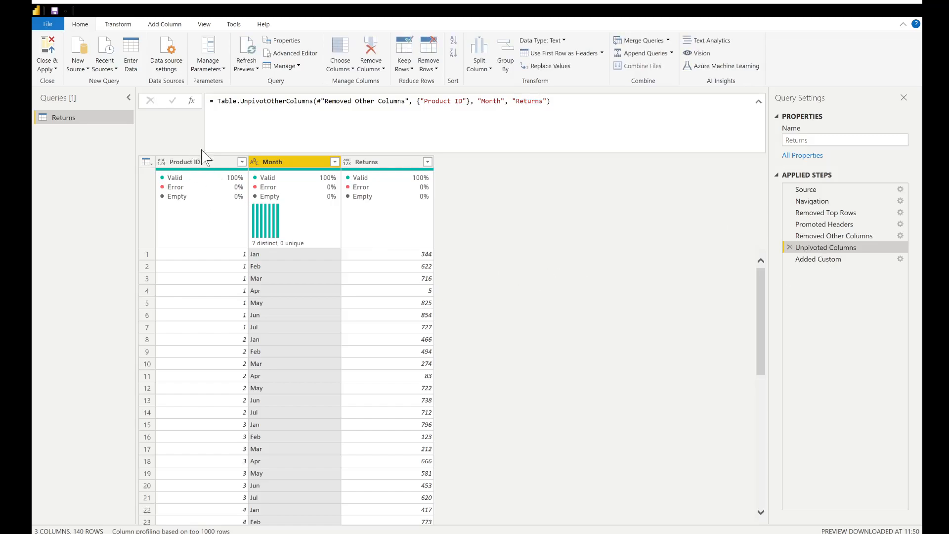
- Insert an index column starting from 0 directly after the Unpivoted Columns step and look through its rows
click(215, 164)
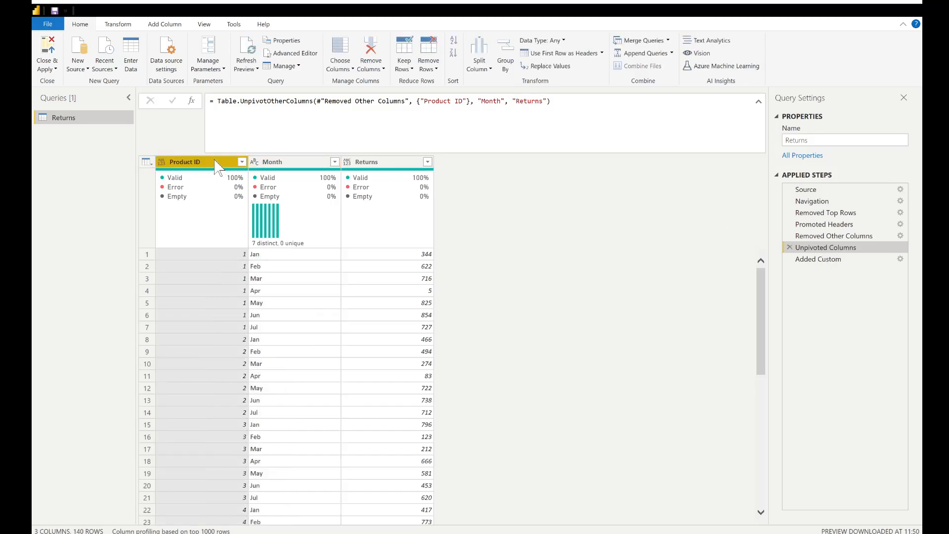
click(165, 24)
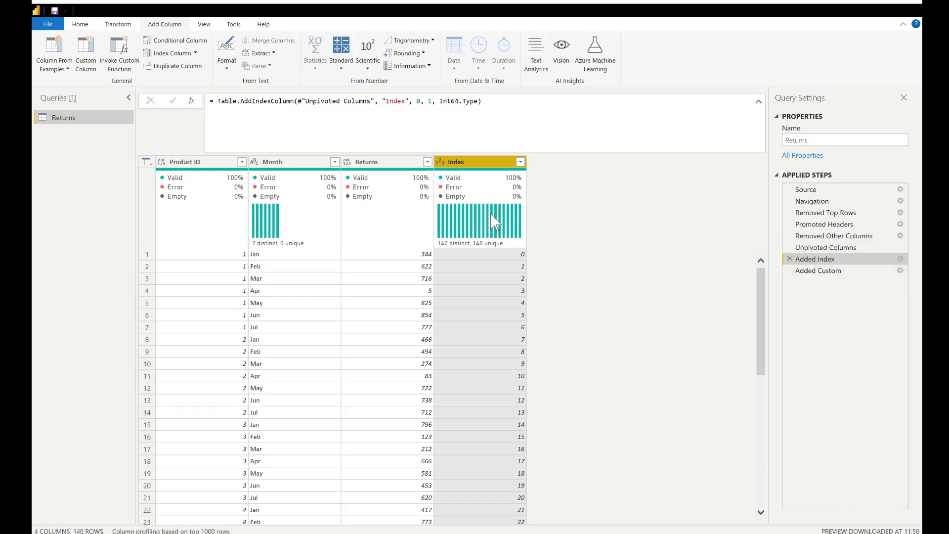
scroll(508, 452, down, 16)
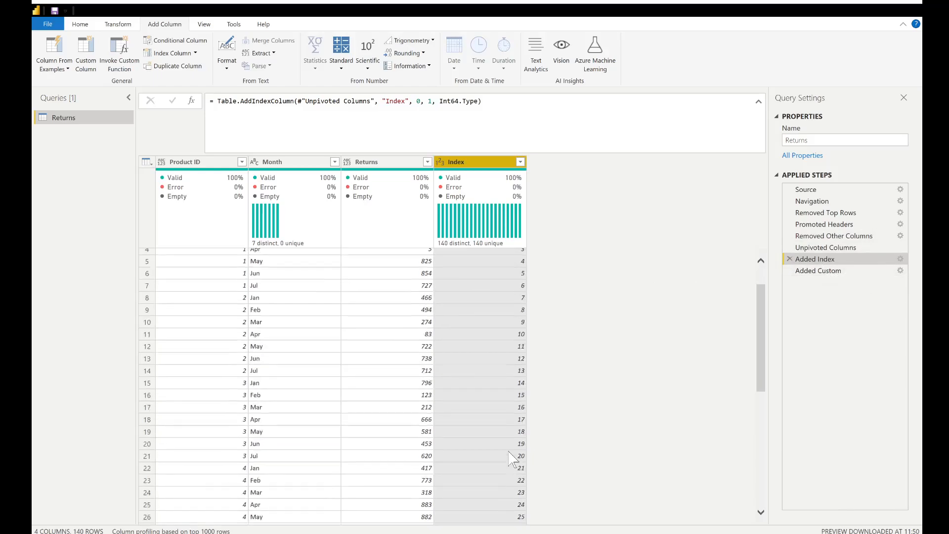
scroll(508, 452, up, 16)
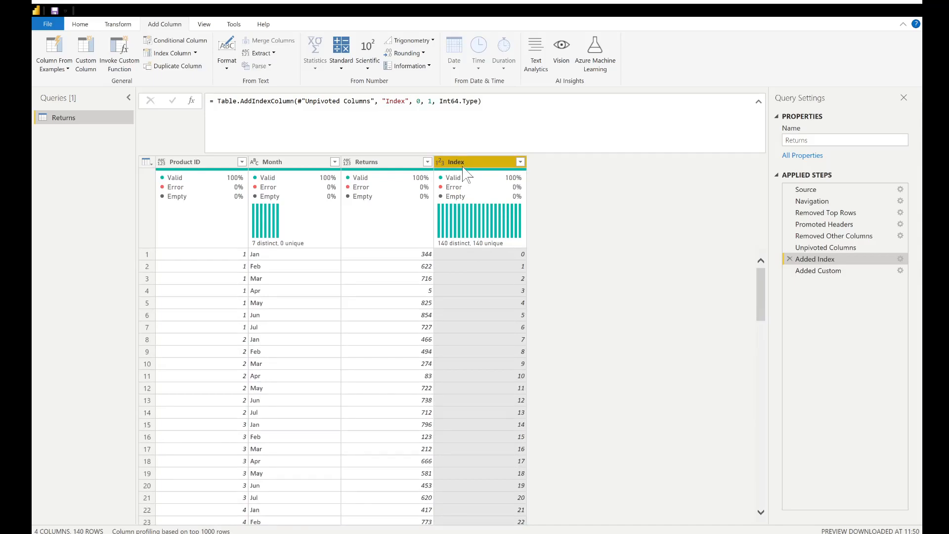
click(502, 266)
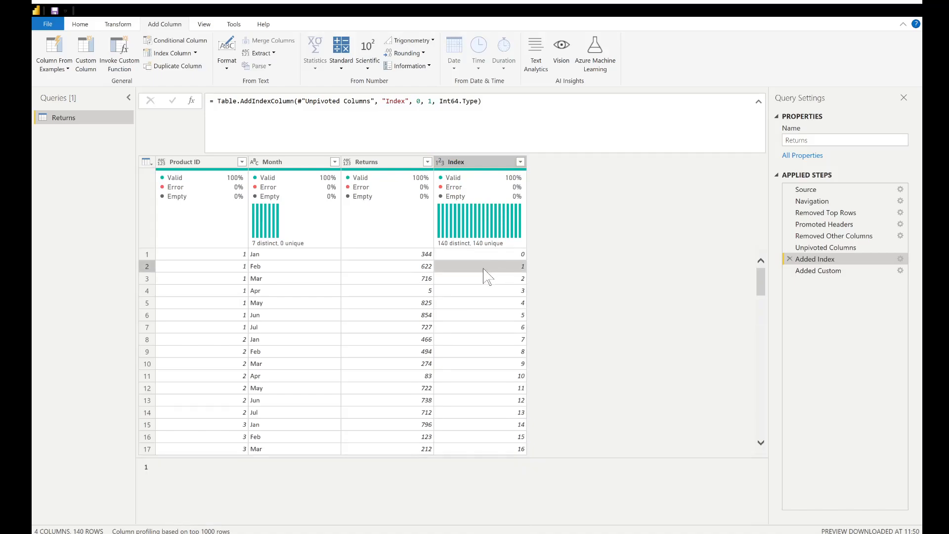
scroll(608, 300, down, 6)
scroll(606, 296, up, 6)
- Edit the Added Index formula to name the index column Row ID and start its numbering at 1
click(384, 101)
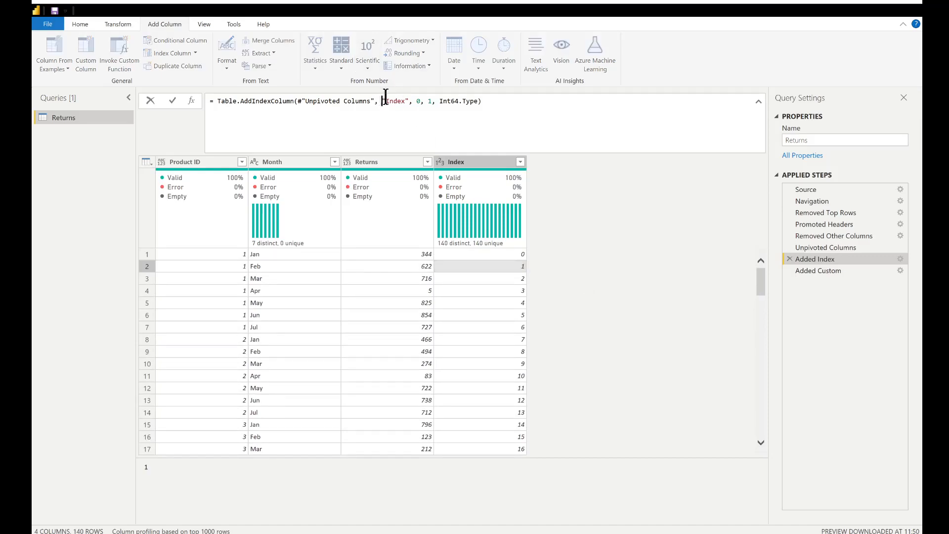
double_click(394, 98)
text(Row ID)
key(Return)
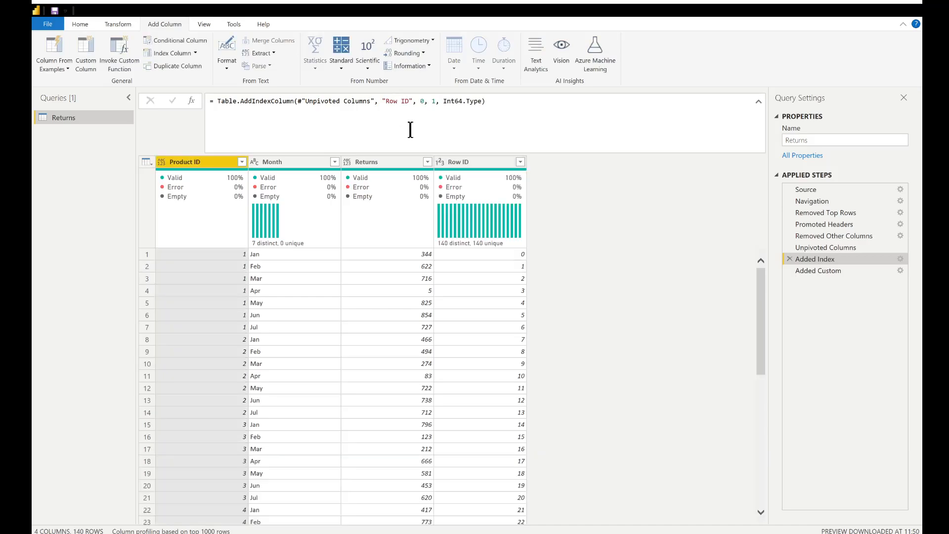
click(424, 103)
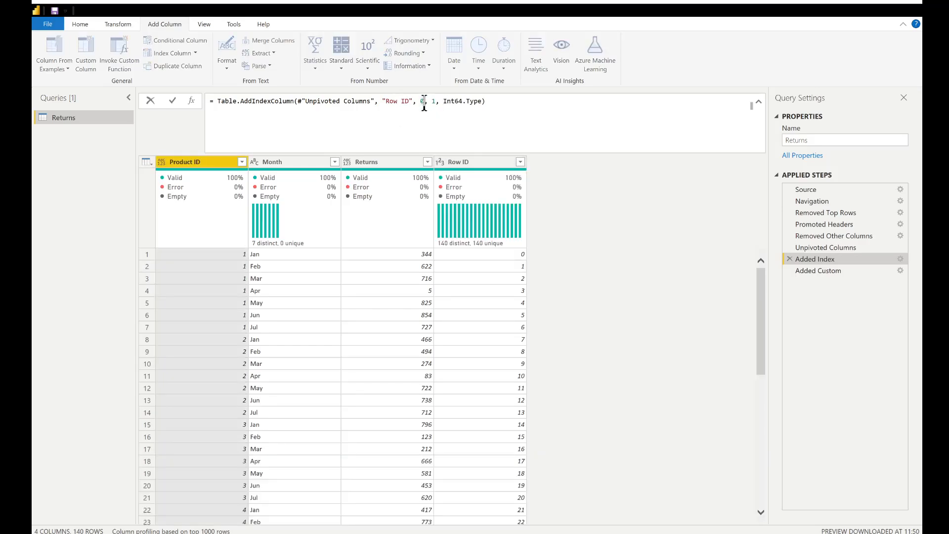
text(1)
key(Return)
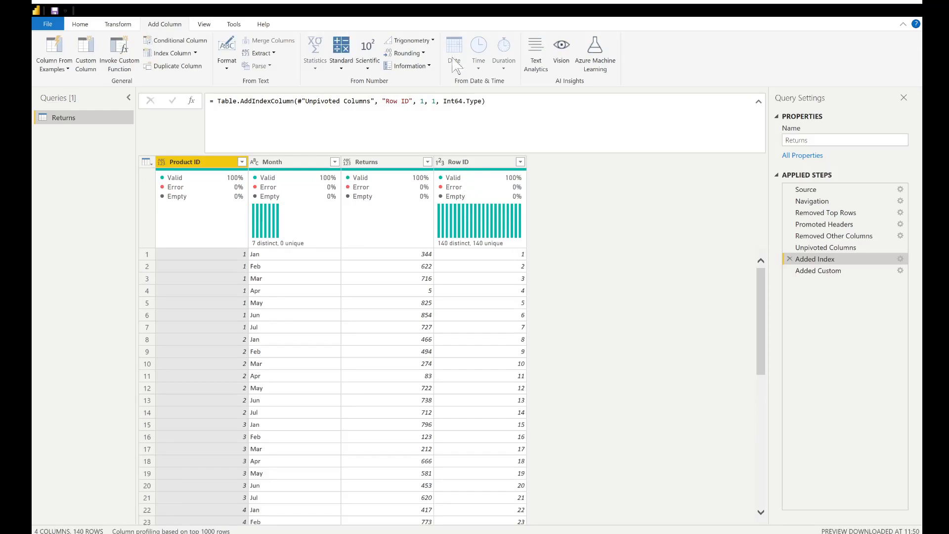
- Try an increment of 2 in the Added Index formula, and restore the increment to 1
click(436, 105)
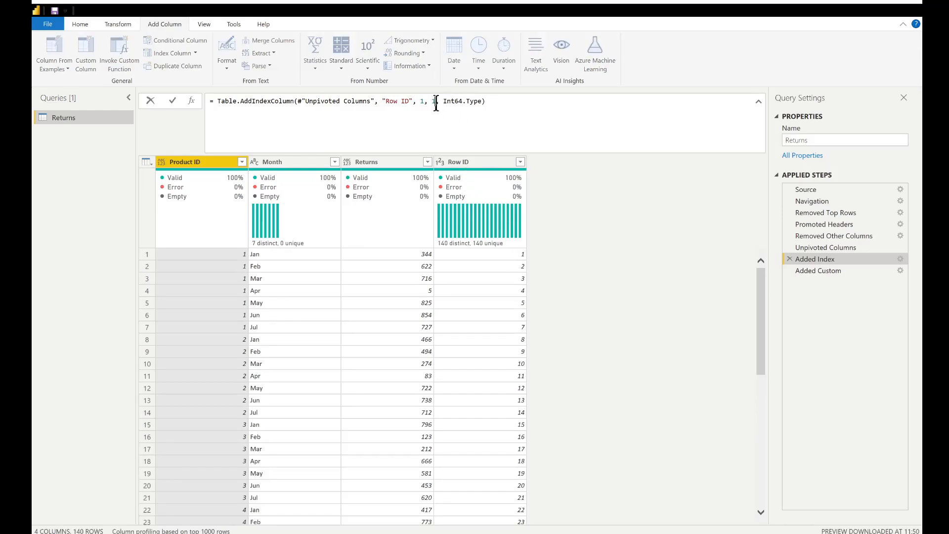
text(2)
key(Return)
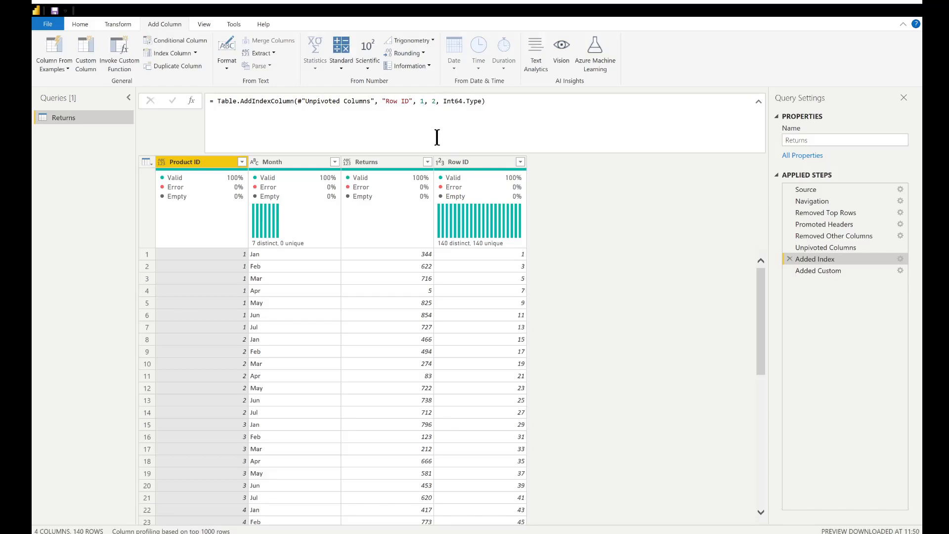
click(434, 106)
key(BackSpace)
text(1)
key(Return)
- Review the formulas of the applied steps from Added Index back to Navigation
click(501, 101)
drag(500, 101, 214, 101)
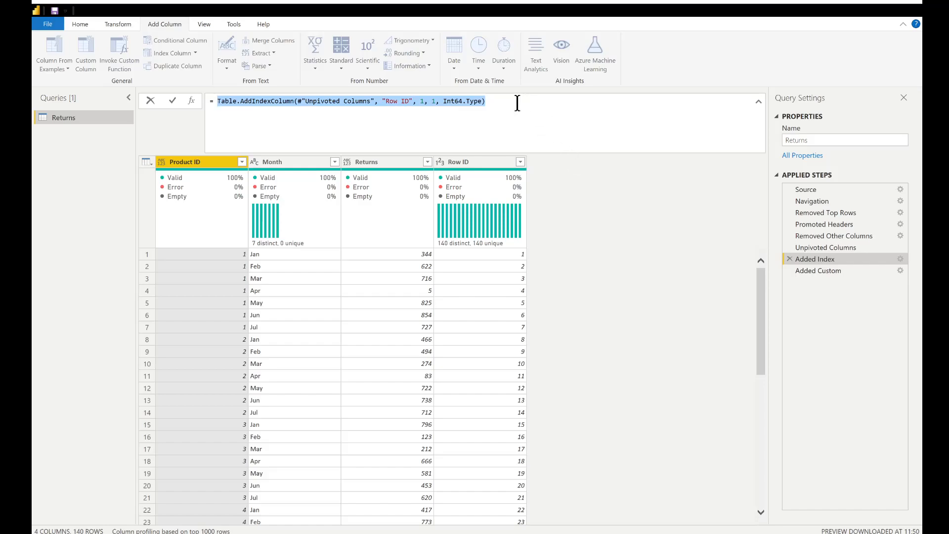
click(628, 275)
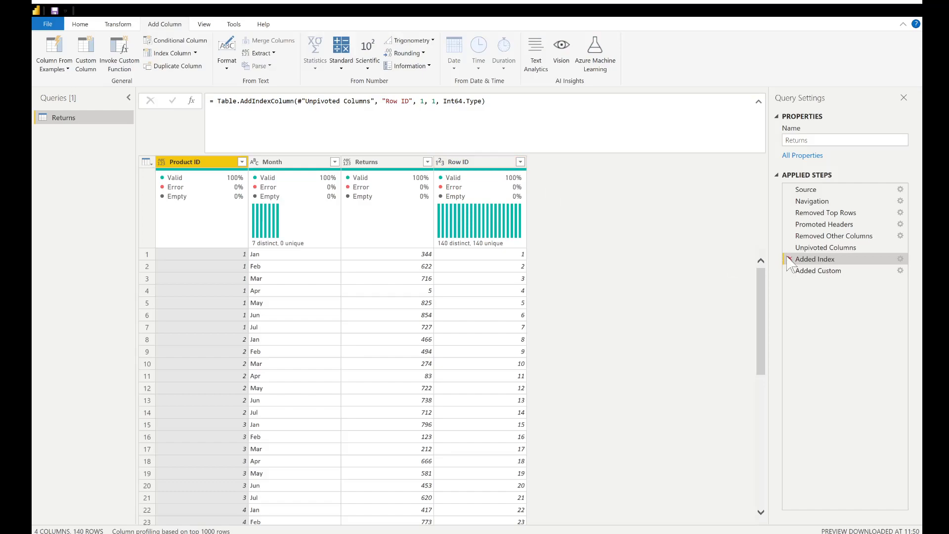
click(836, 249)
click(849, 238)
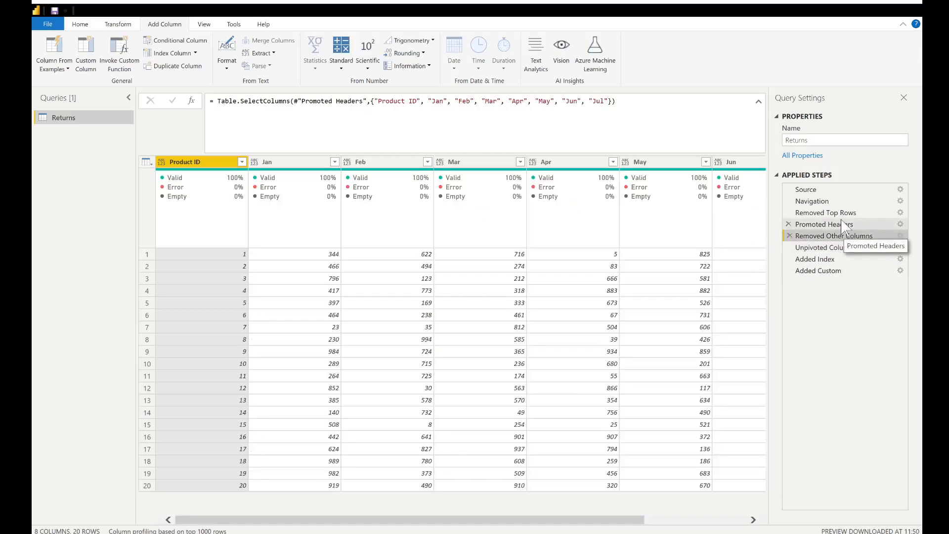
click(840, 225)
click(840, 213)
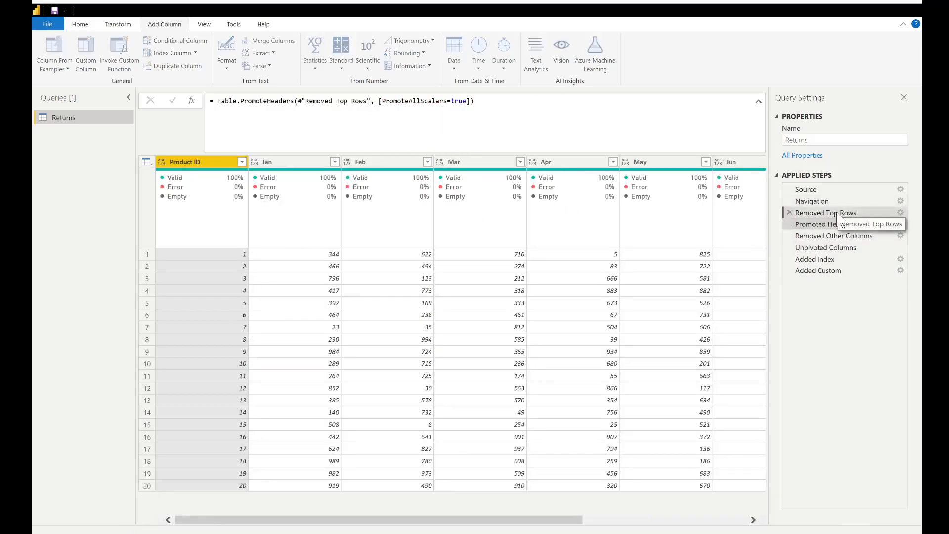
click(837, 201)
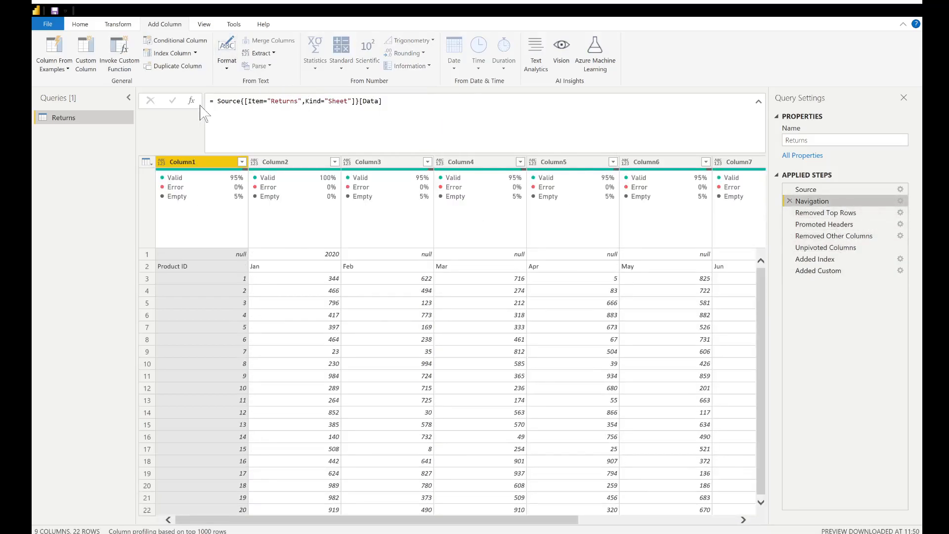
drag(210, 101, 411, 103)
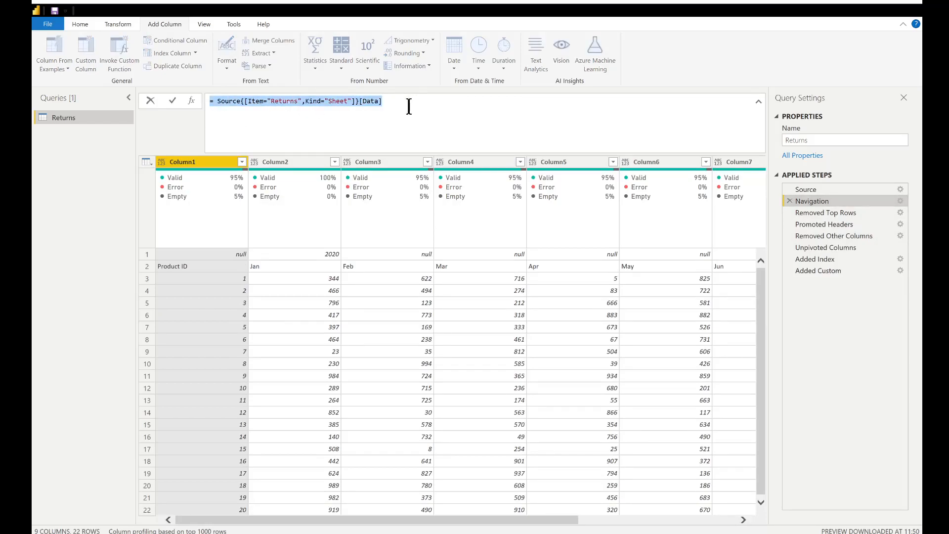
key(Escape)
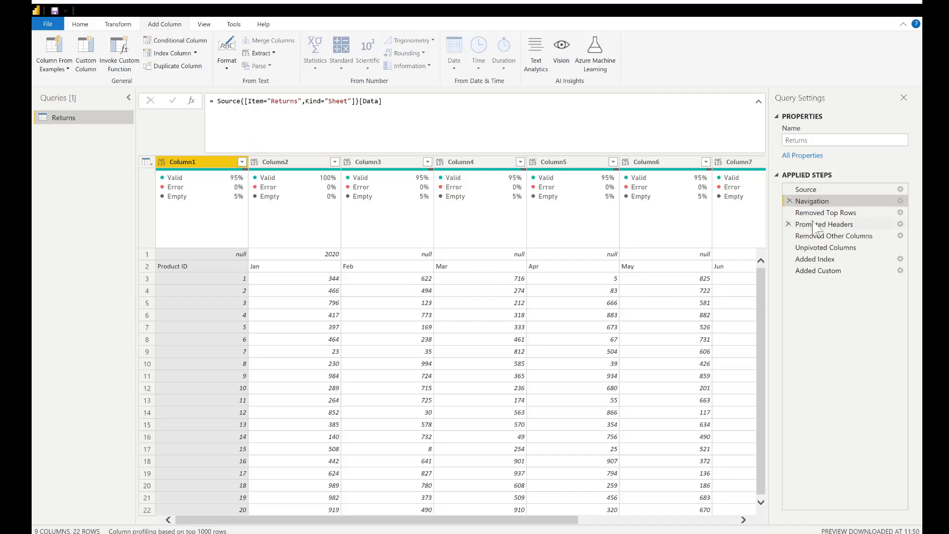
- Examine the formulas of the Removed Other Columns and Unpivoted Columns steps, including the column name arguments
click(836, 237)
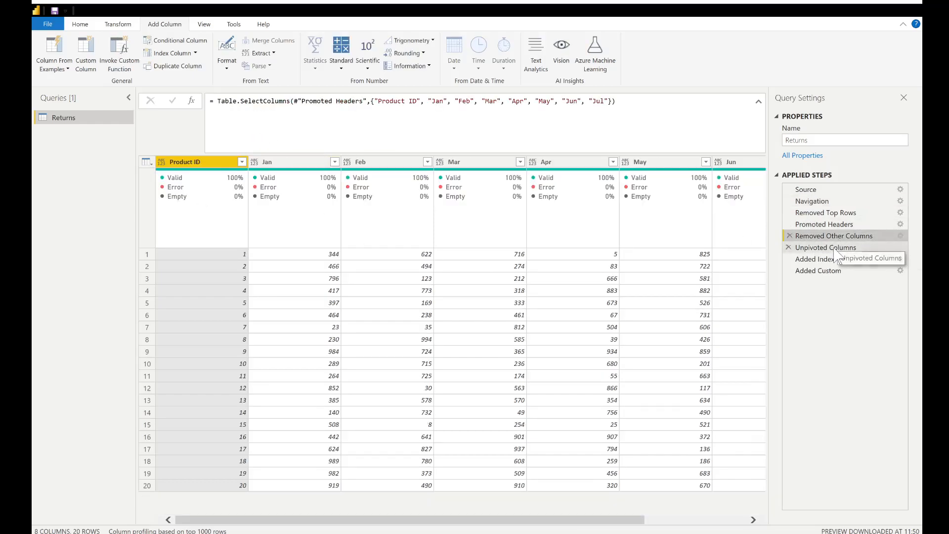
click(837, 248)
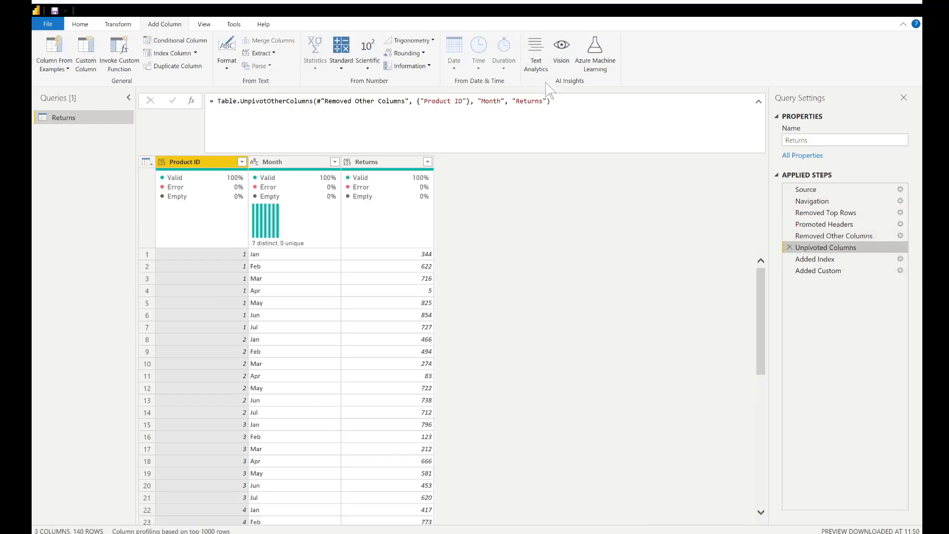
drag(547, 100, 418, 102)
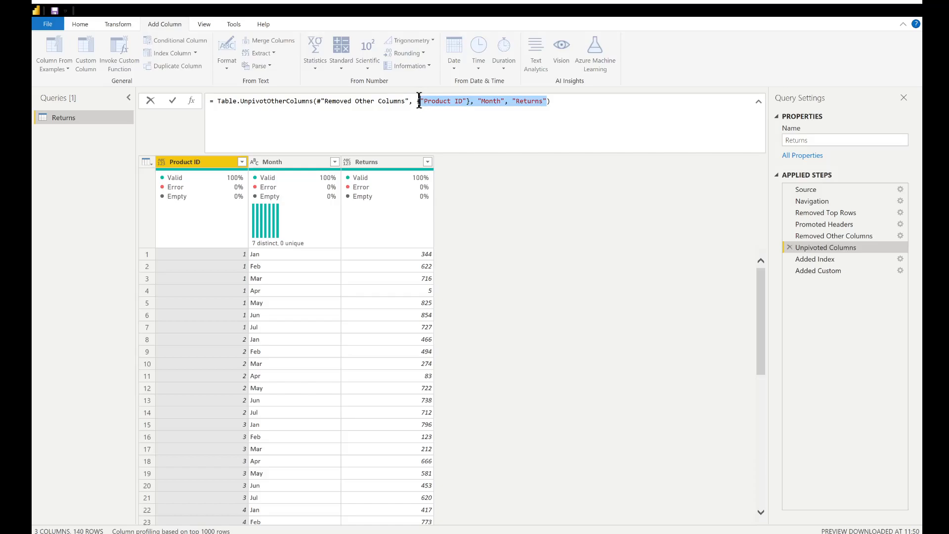
drag(416, 102, 209, 101)
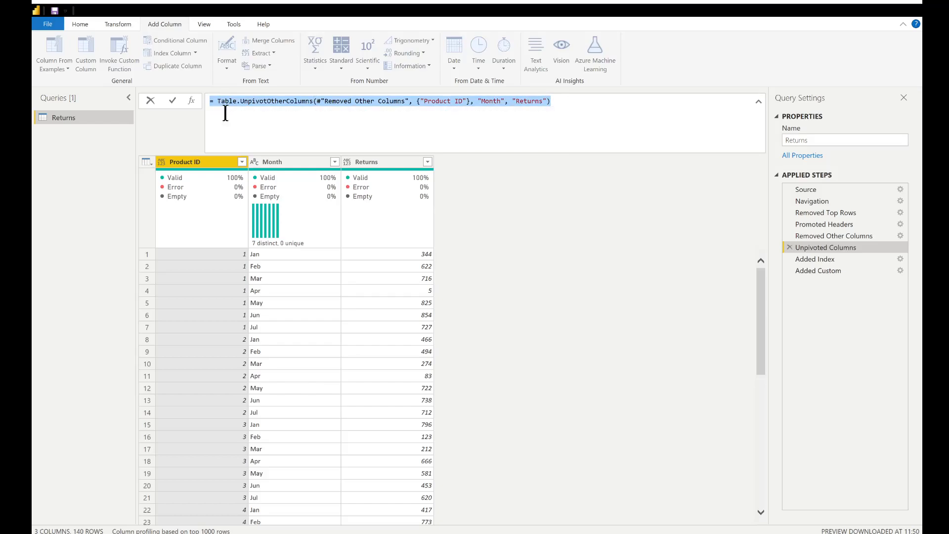
click(529, 241)
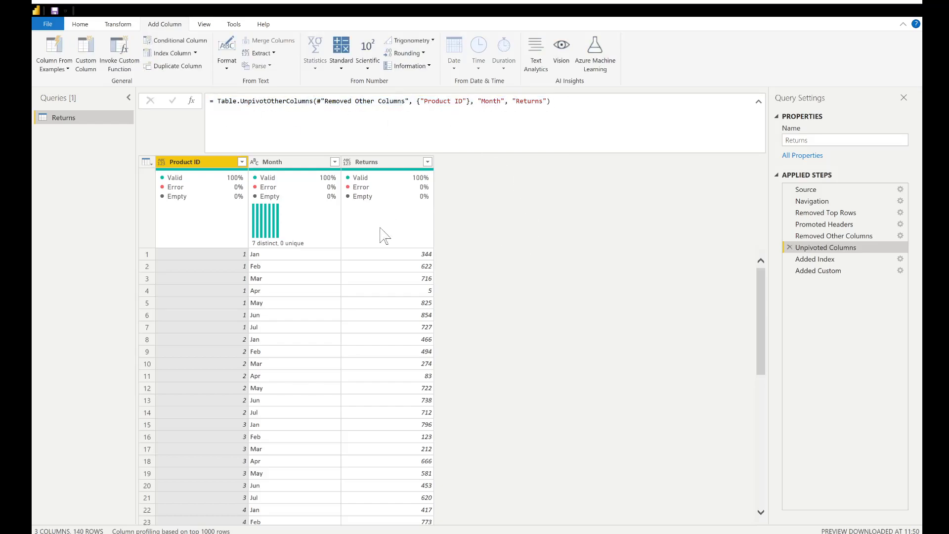